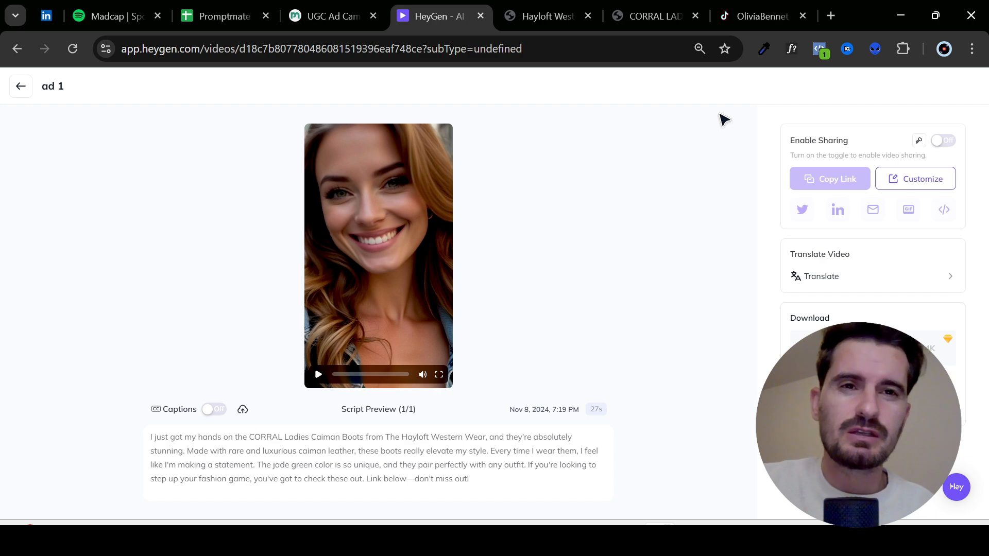
Step: Look over the AI influencer's video posts on TikTok and return to the ad 1 video in HeyGen
click(757, 15)
scroll(648, 437, down, 1)
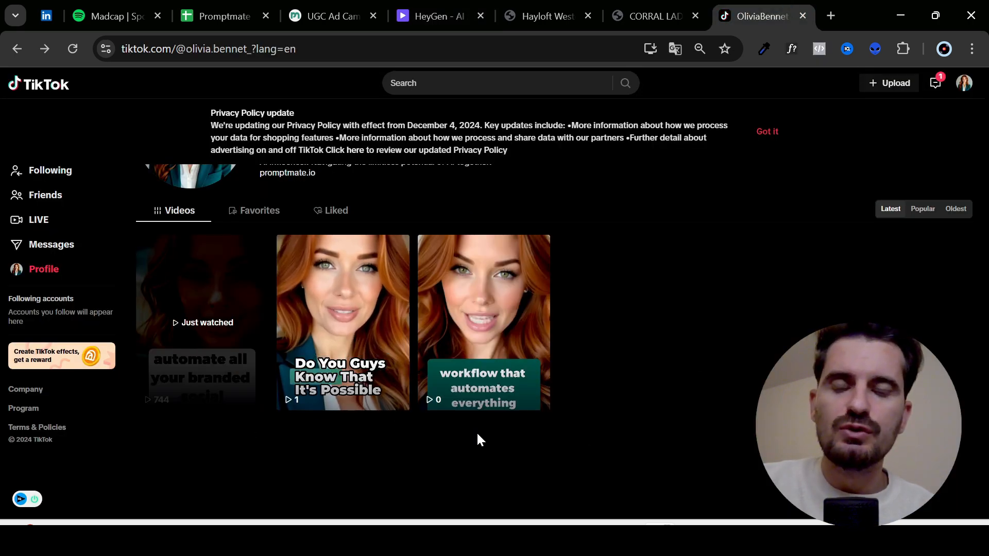
scroll(480, 440, up, 1)
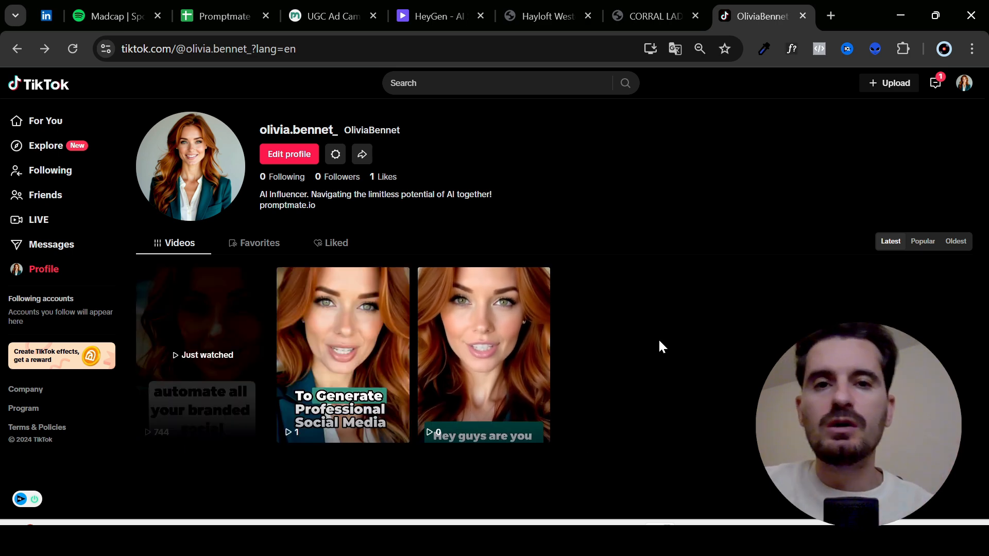
click(447, 10)
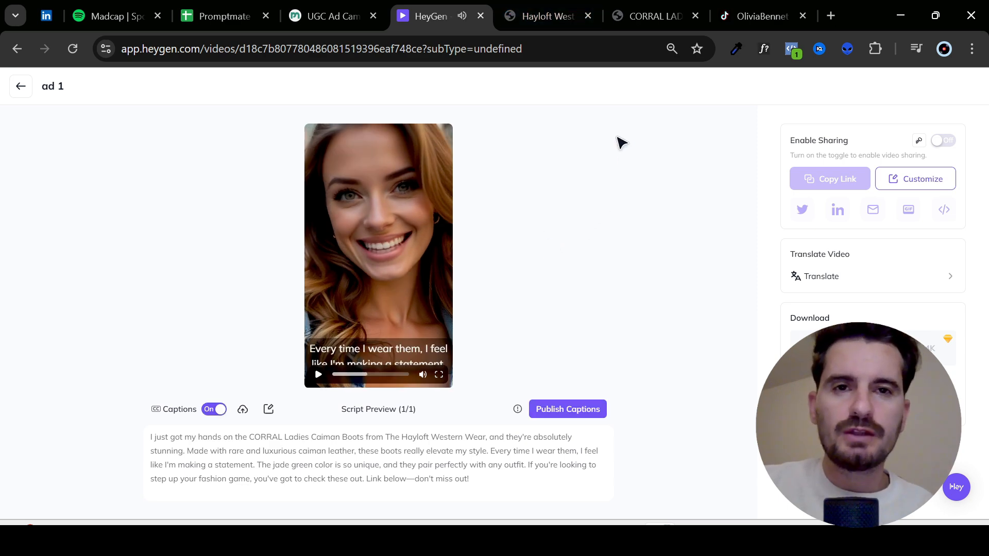
Step: Examine the Hayloft Western product page for the Corral Ladies Caiman Boots Style C3998
click(650, 6)
scroll(469, 309, down, 3)
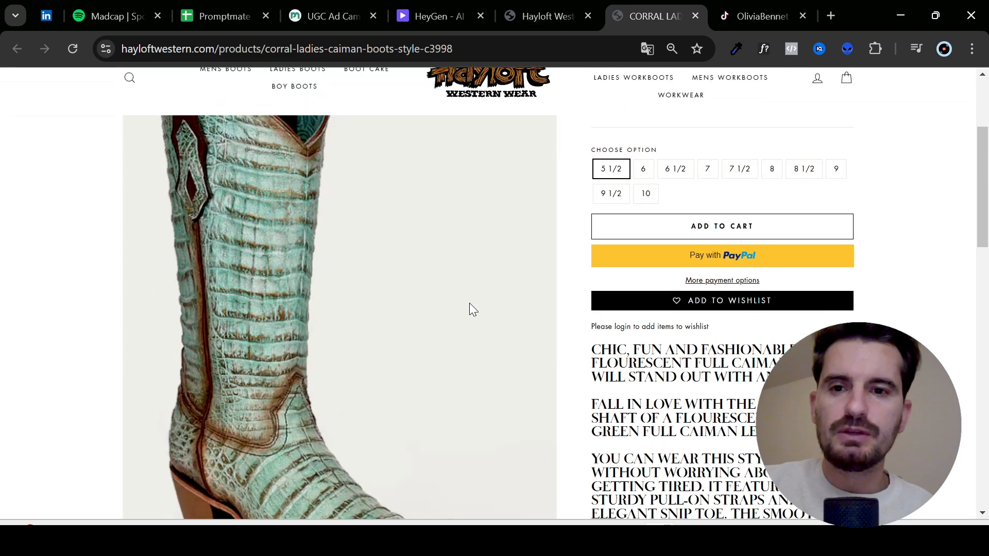
scroll(469, 309, up, 3)
scroll(469, 309, down, 1)
scroll(470, 304, down, 3)
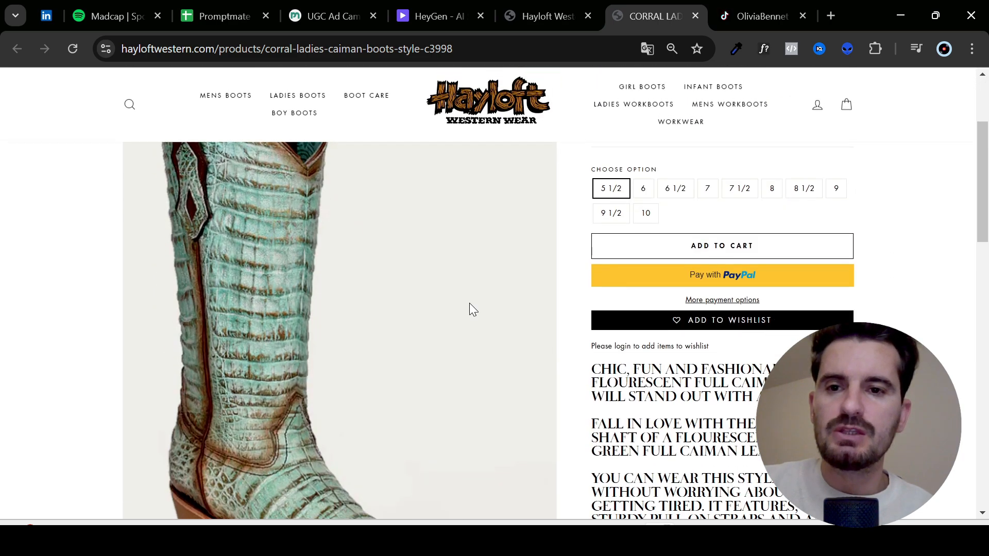
scroll(470, 304, up, 4)
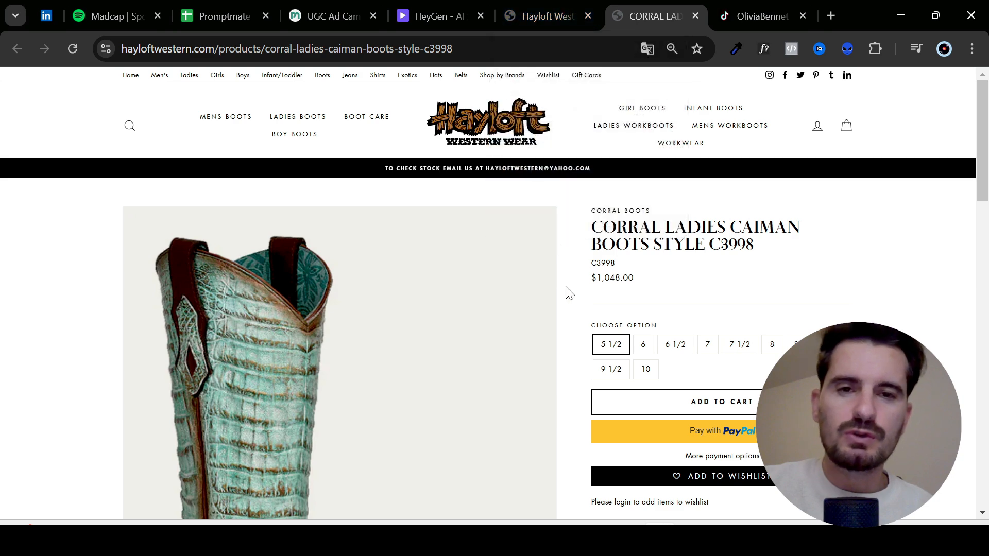
Step: Switch to Promptmate and check the UGC ad campaign's website and product page URL inputs against the boots page
key(ctrl+4)
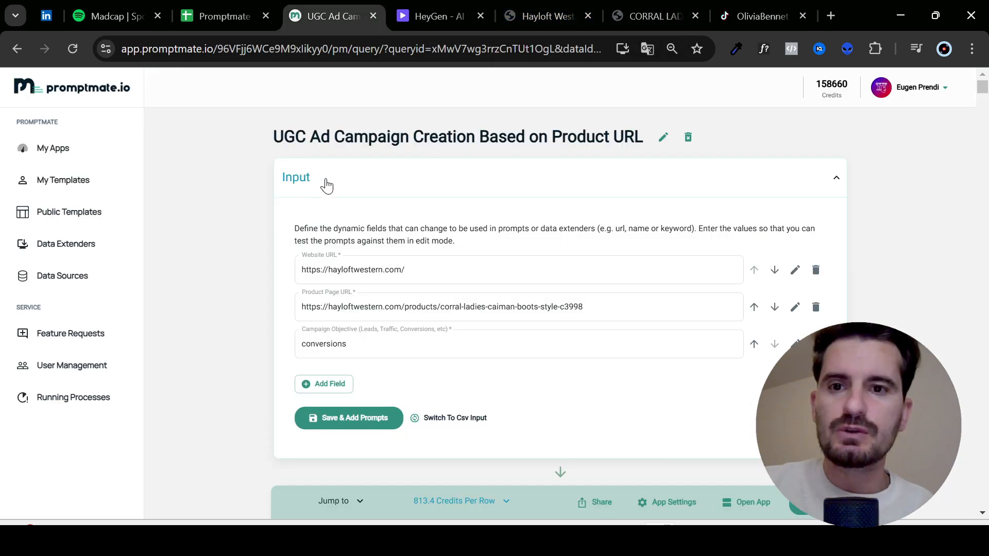
scroll(277, 291, down, 1)
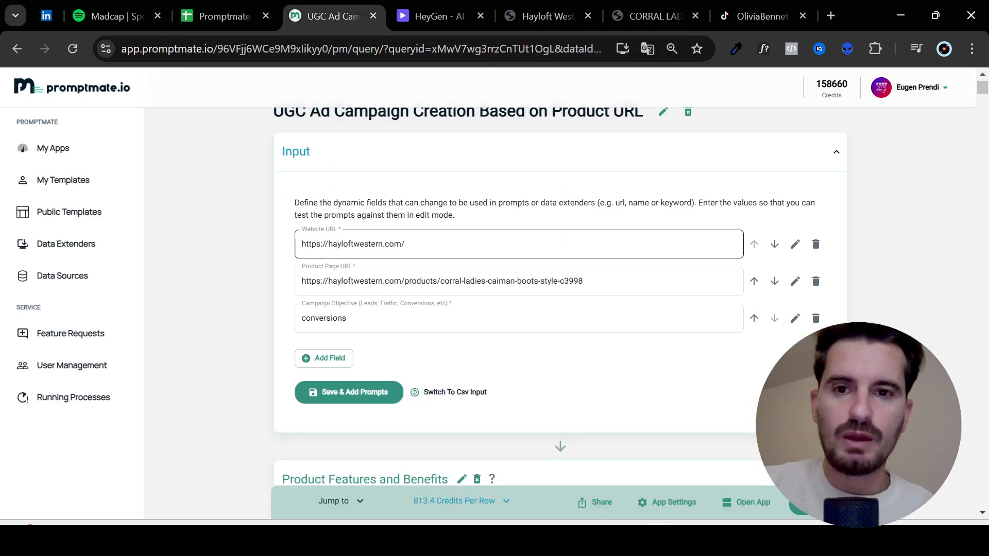
triple_click(386, 245)
double_click(680, 281)
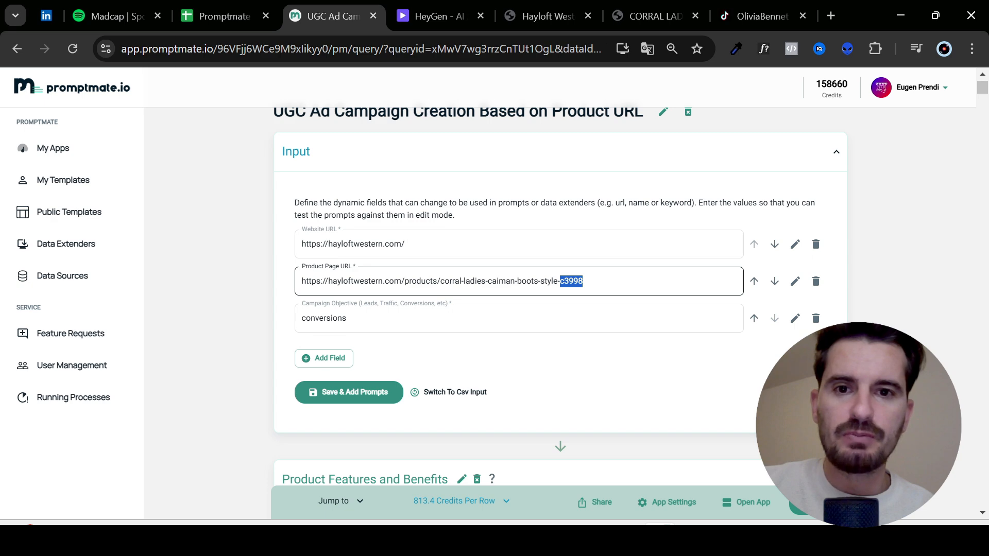
key(ctrl+a)
click(650, 16)
click(359, 7)
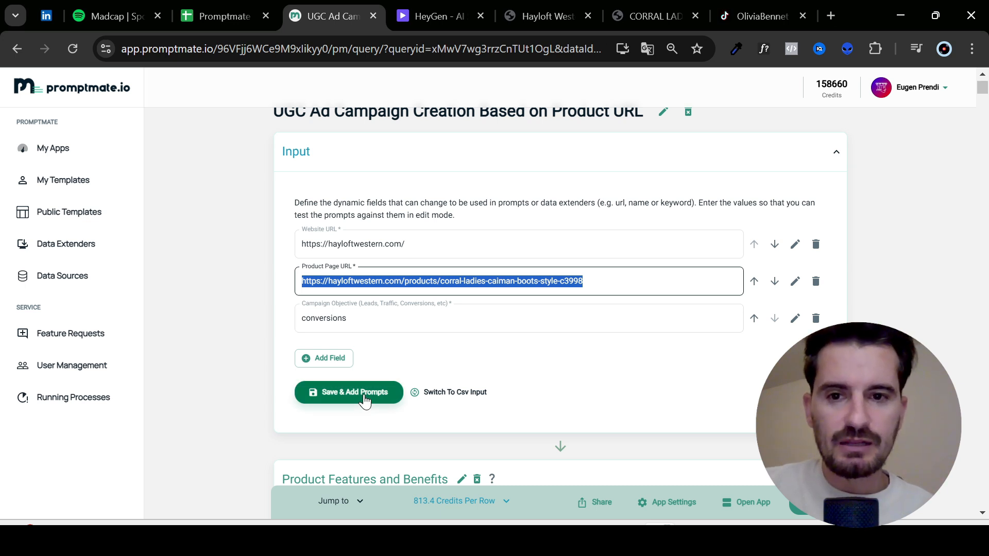
Step: Examine the prompts for Product Features and Benefits, Positioning and USP, and Target Audience
scroll(294, 299, down, 5)
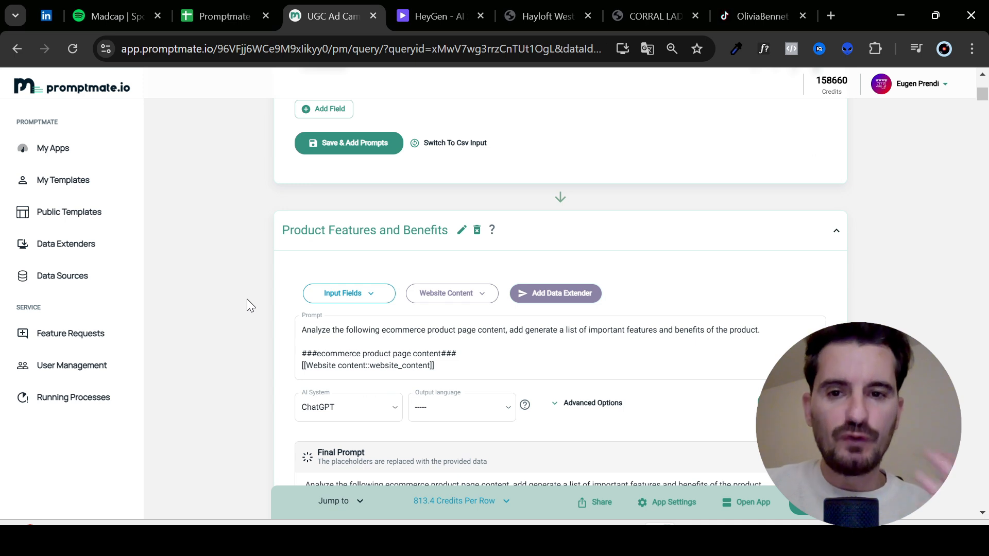
click(298, 336)
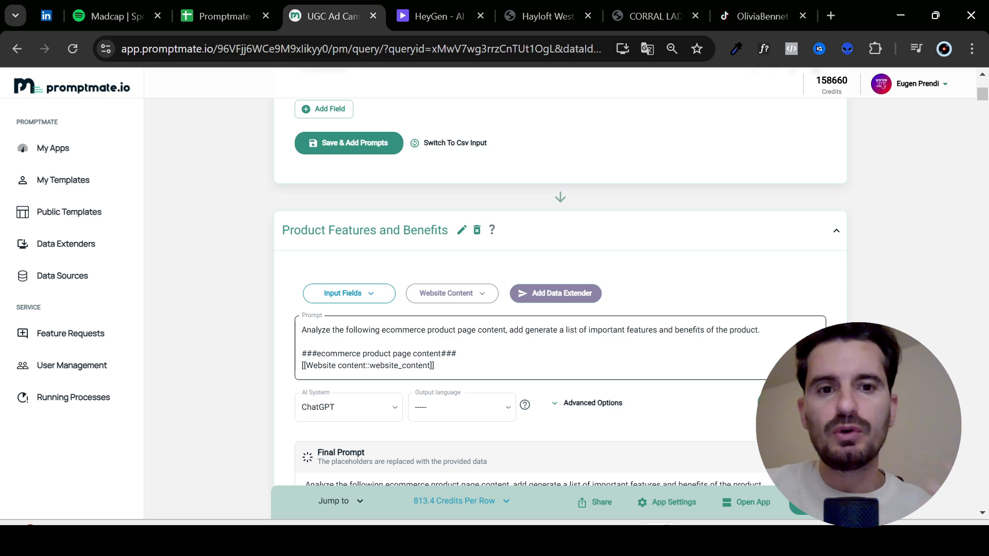
scroll(364, 316, down, 15)
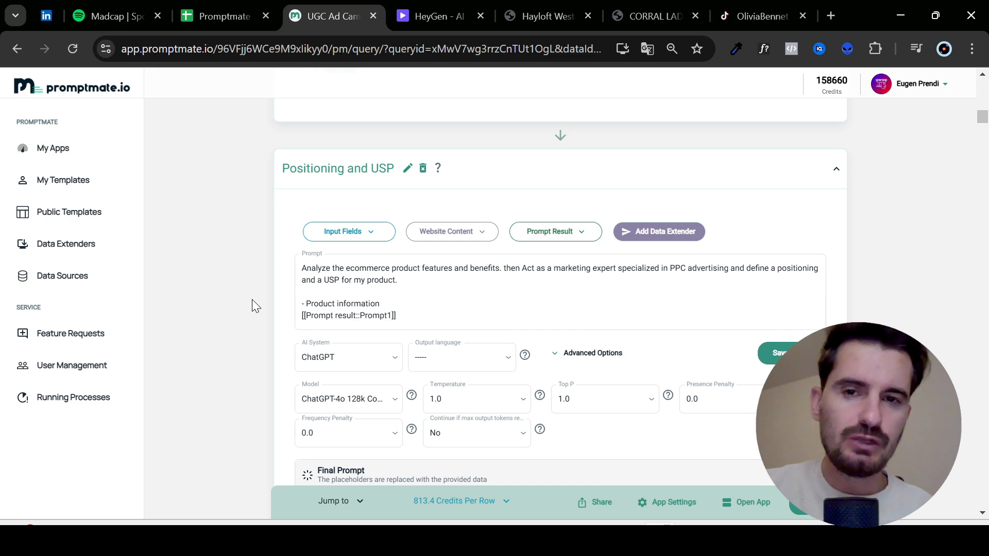
scroll(479, 276, down, 10)
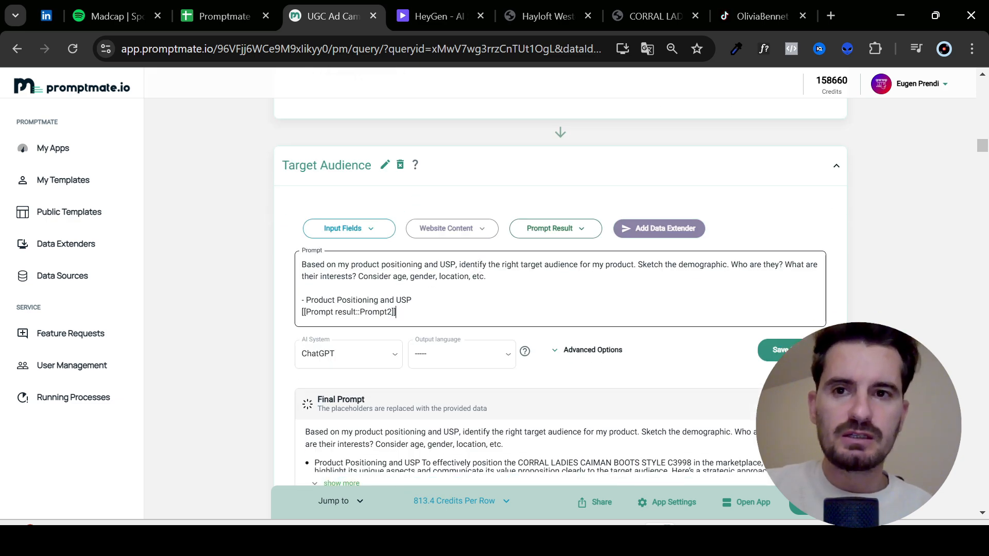
Step: Examine the Budget Planning prompt, its AI model setting and the generated PPC budget result
scroll(263, 343, down, 10)
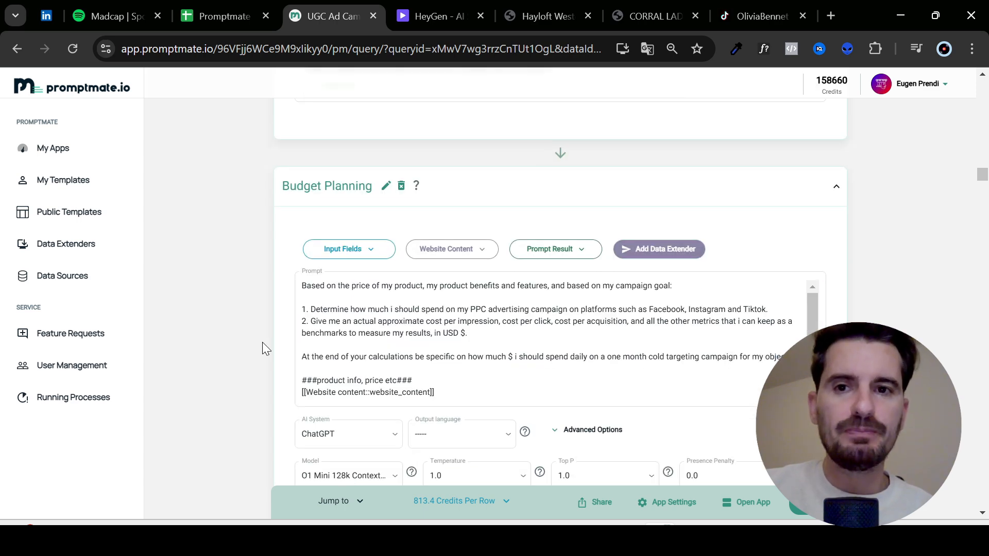
scroll(262, 348, down, 1)
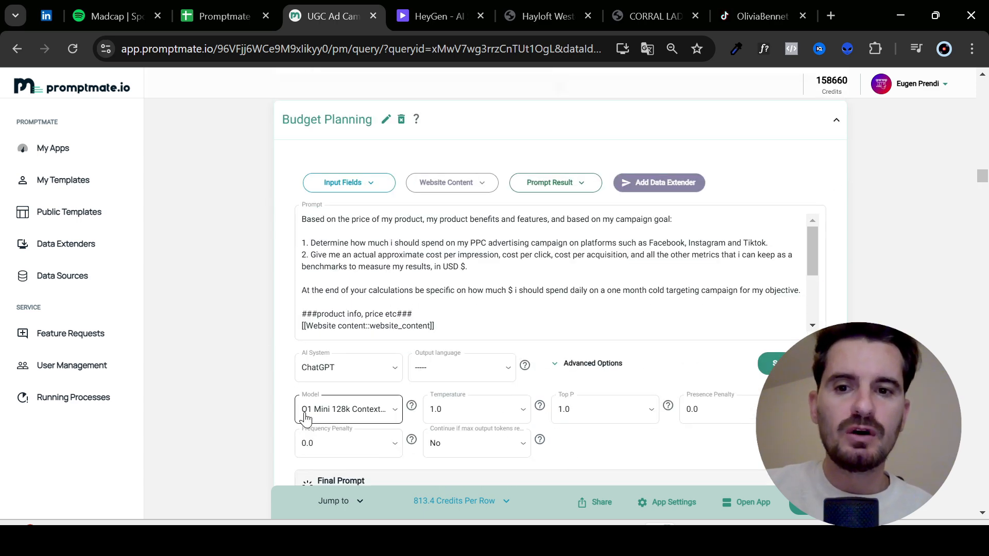
scroll(277, 410, down, 1)
scroll(277, 376, up, 1)
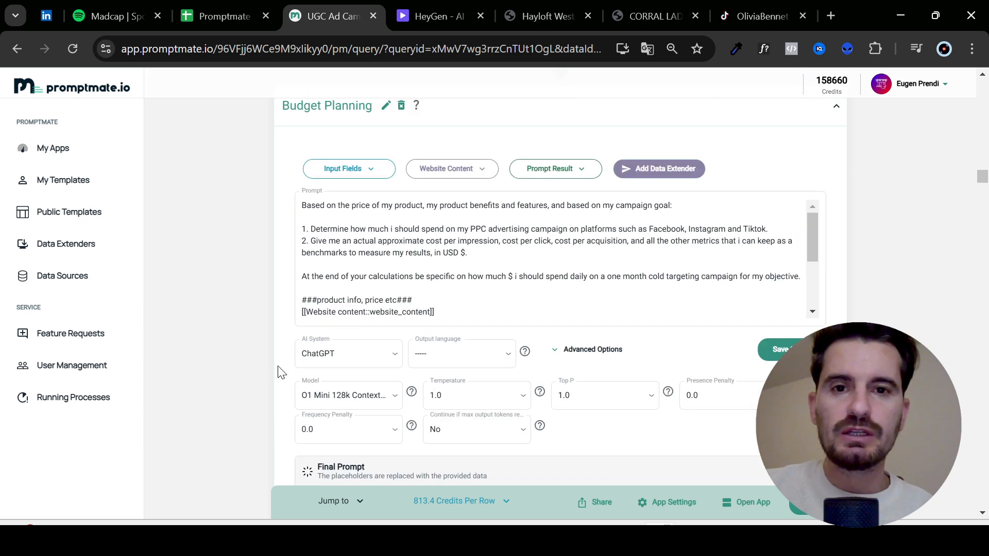
scroll(560, 294, down, 10)
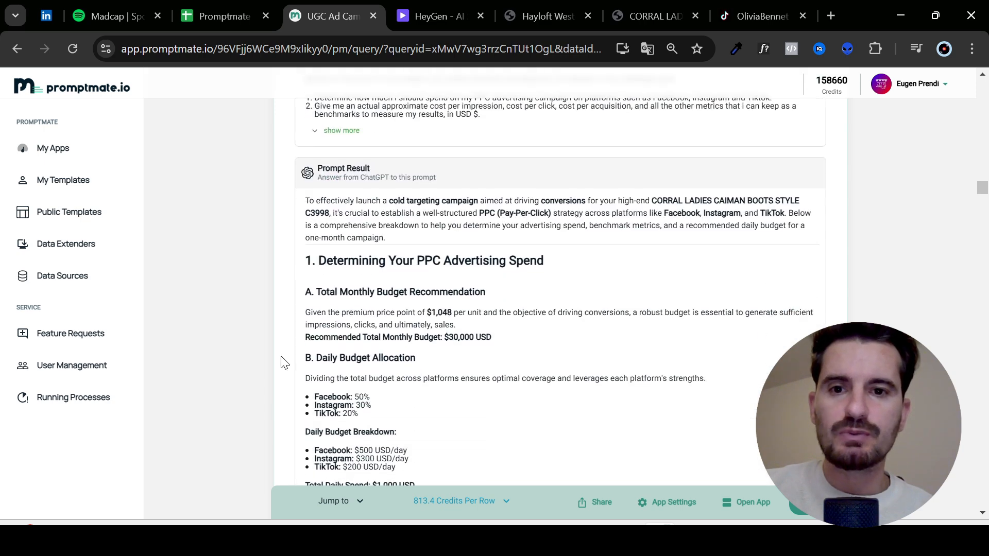
Step: Read the 4 Ad Copy Angles prompt and its generated angles, plus the prompt for writing ad copies from them
scroll(265, 292, down, 5)
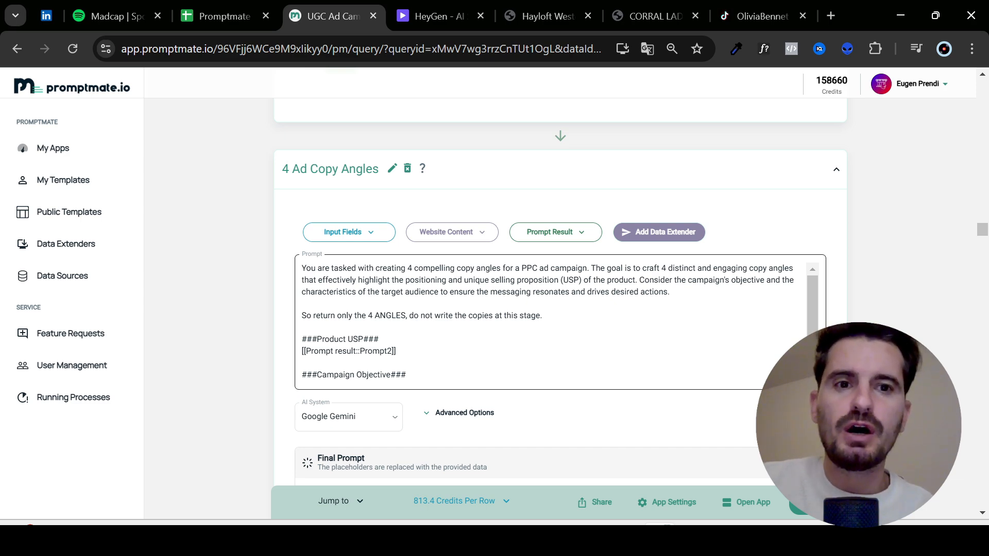
scroll(317, 301, down, 7)
drag(315, 298, 384, 298)
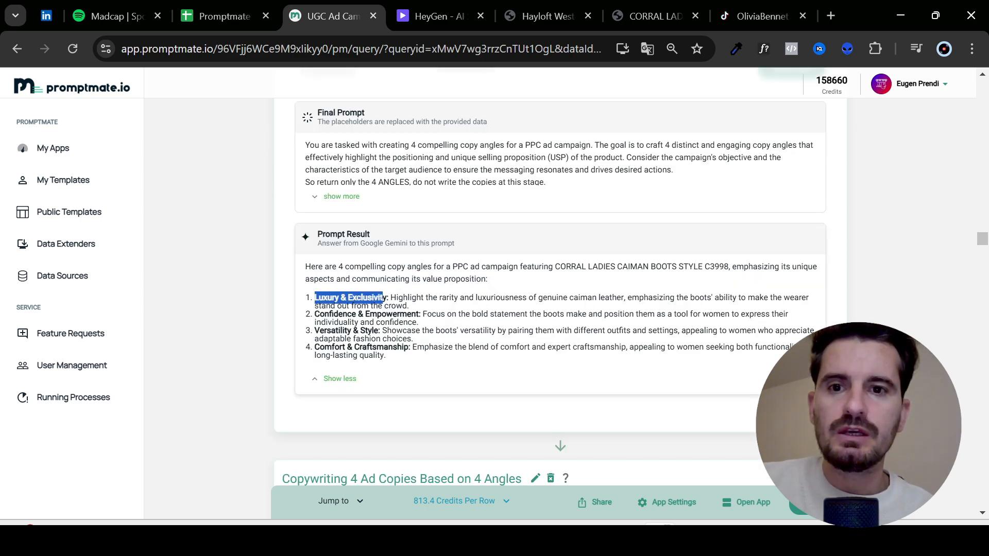
double_click(392, 314)
click(360, 330)
scroll(272, 337, down, 3)
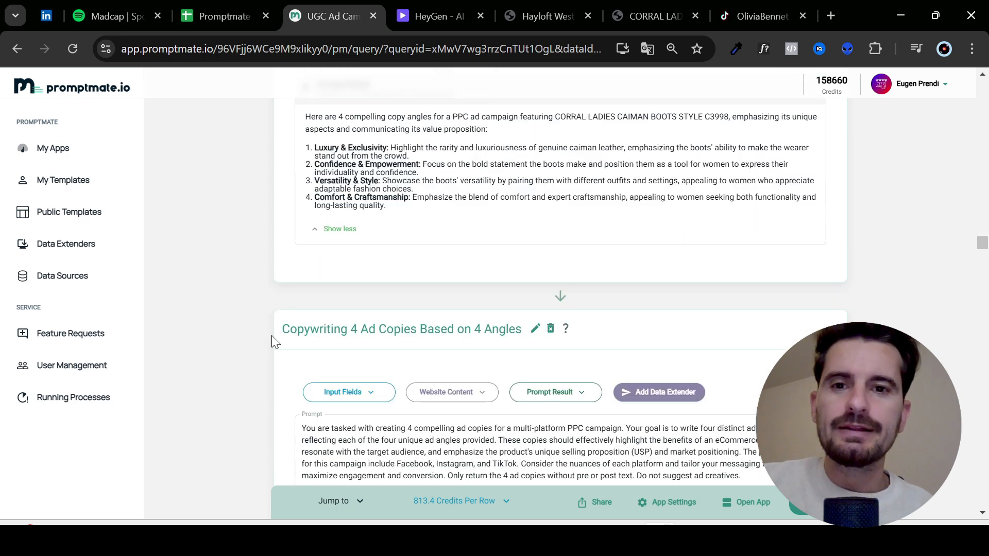
scroll(272, 337, up, 1)
scroll(271, 337, down, 3)
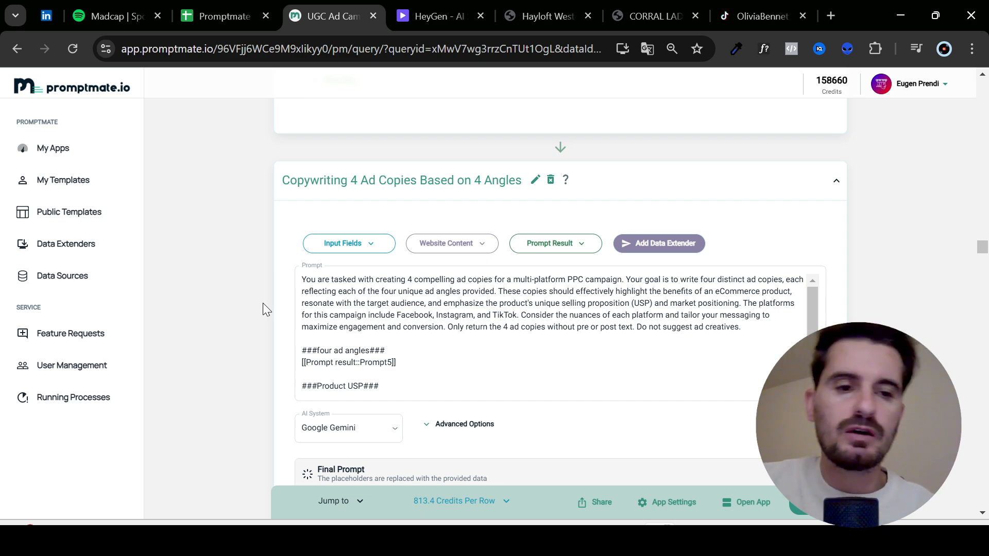
Step: Examine the prompt for writing 4 UGC video scripts and read generated Script 1 and Script 2
scroll(263, 304, down, 15)
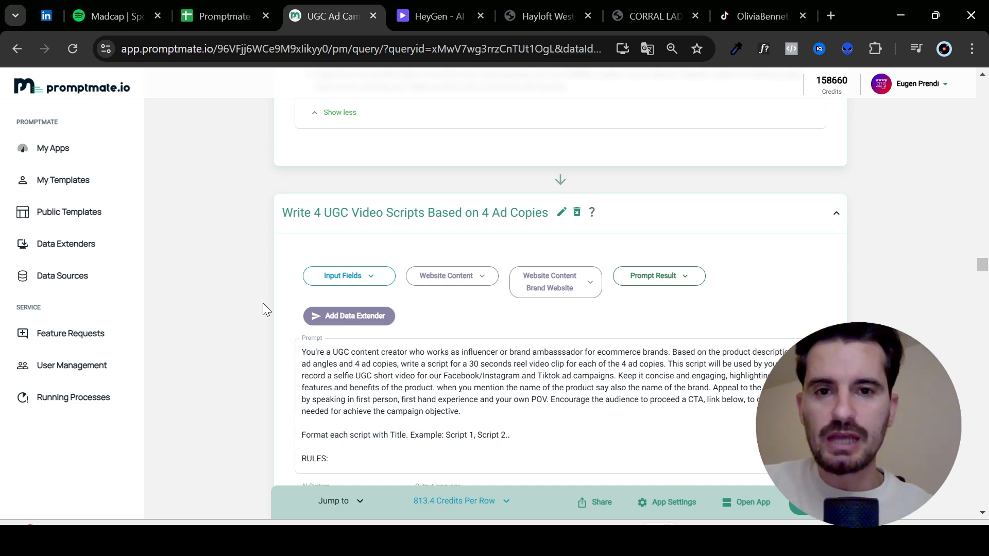
scroll(263, 309, down, 10)
triple_click(443, 260)
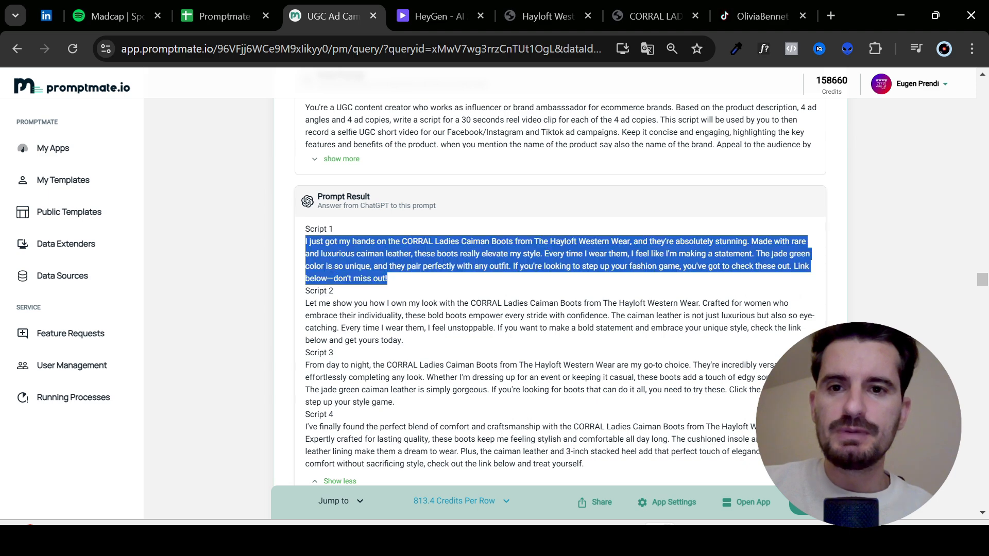
triple_click(429, 336)
scroll(427, 320, up, 5)
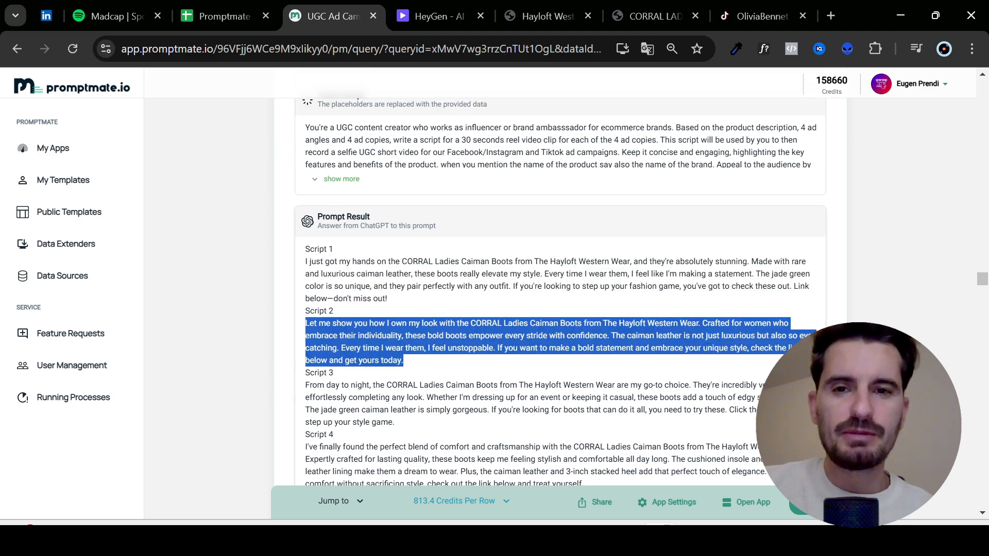
scroll(428, 314, up, 10)
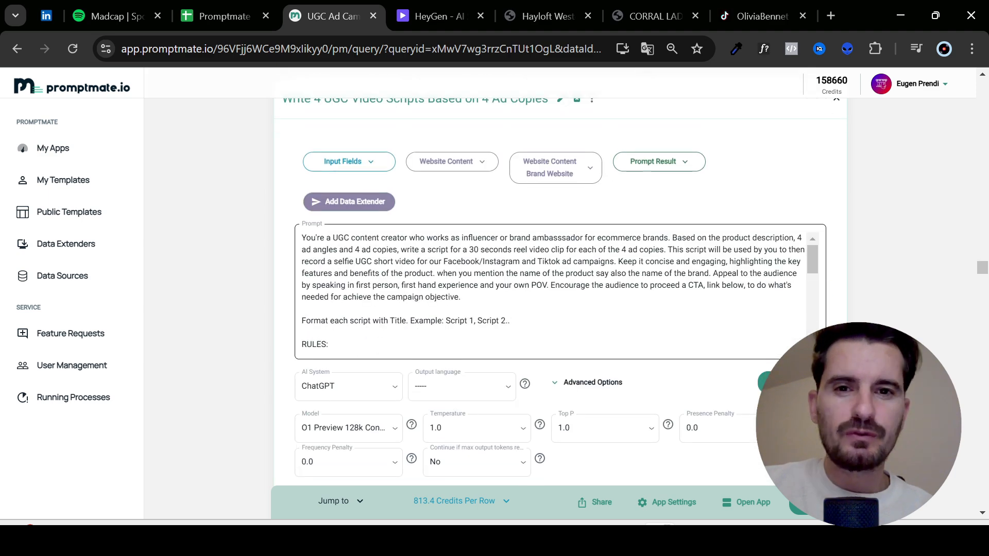
scroll(278, 379, down, 15)
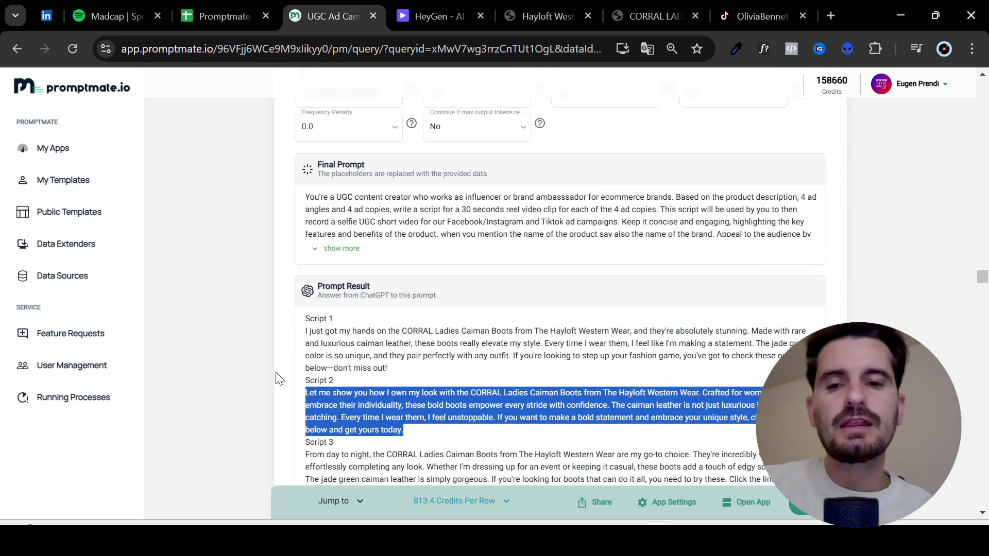
Step: Examine the Brand Visual Identity, Influencer Traits, Style and Appearance prompt and its AI system and image URL settings
scroll(278, 378, down, 2)
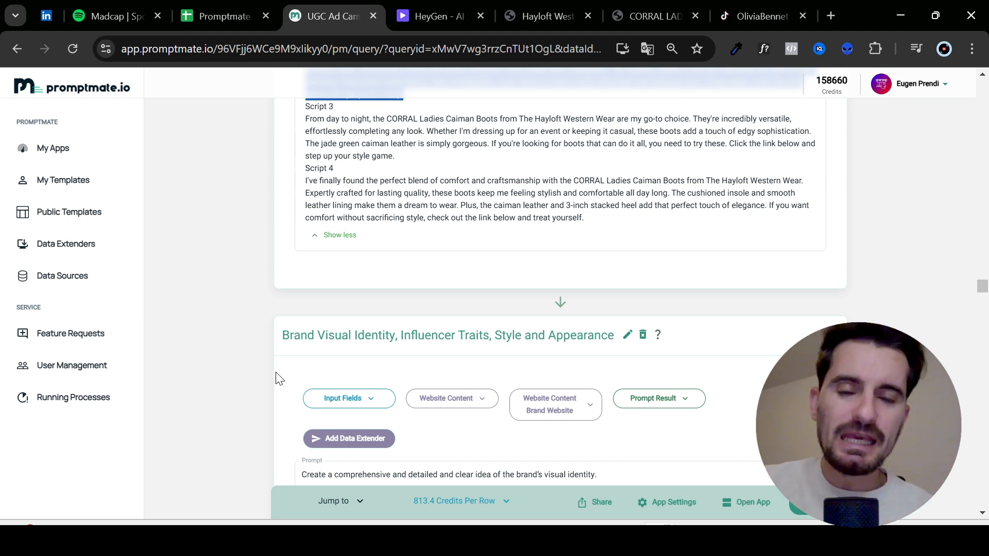
scroll(278, 379, down, 1)
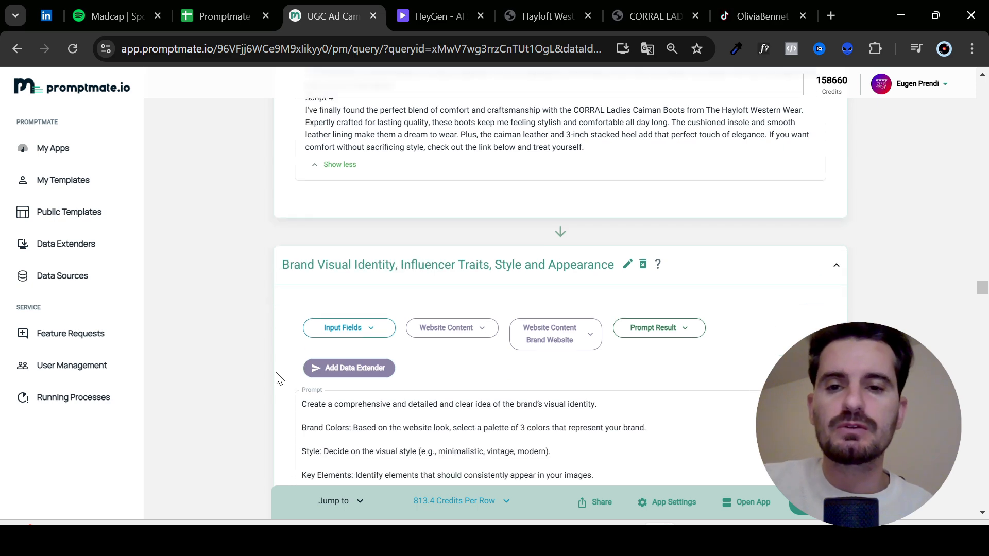
scroll(279, 378, down, 2)
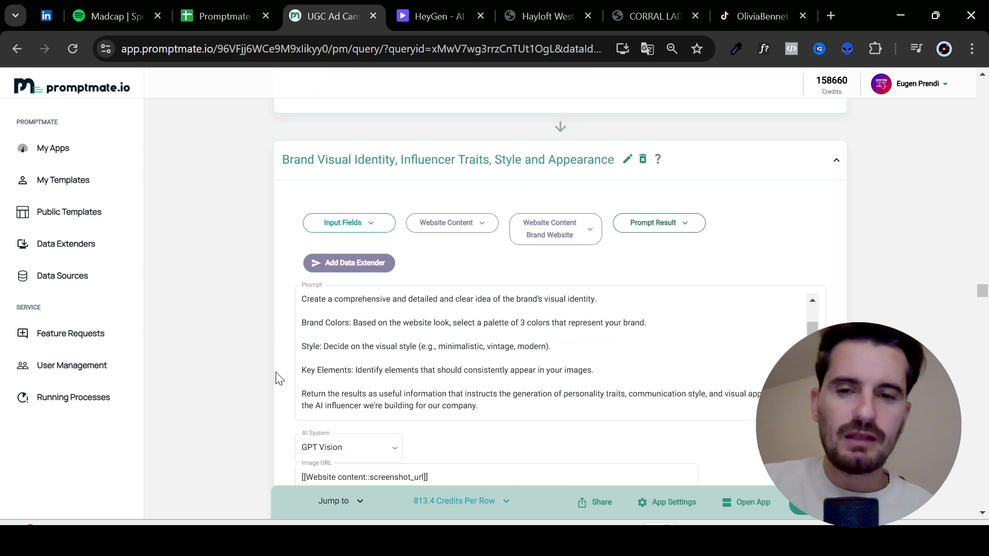
scroll(278, 379, down, 1)
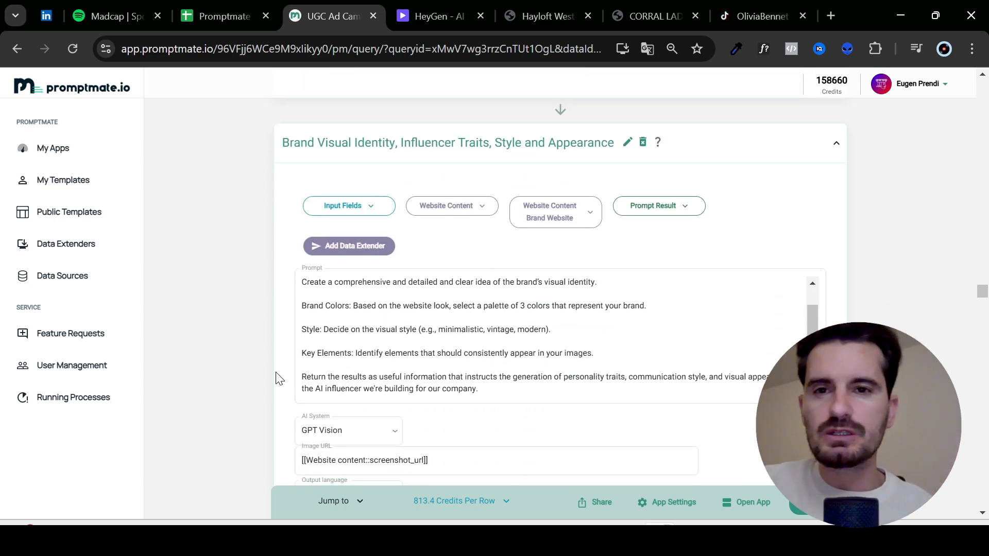
scroll(342, 434, down, 1)
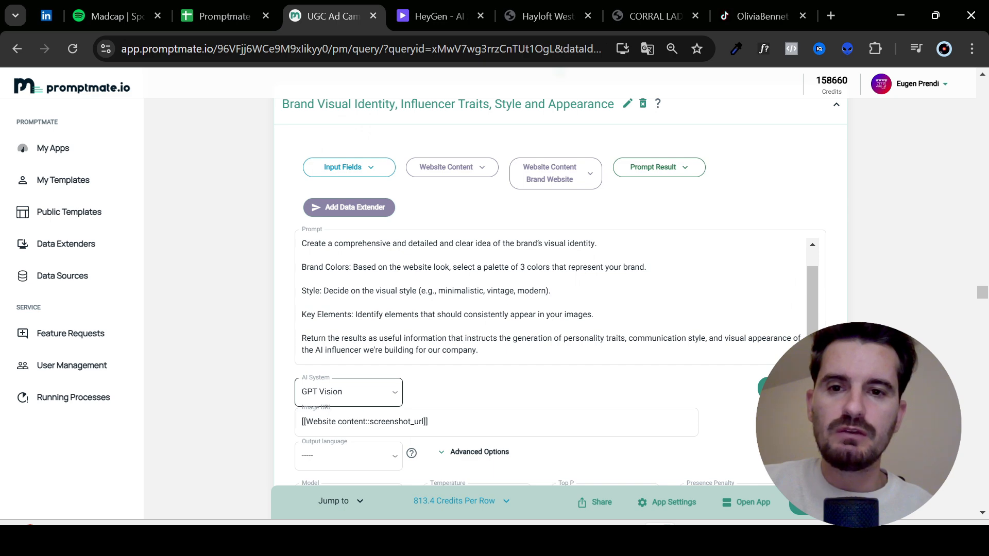
scroll(281, 265, up, 3)
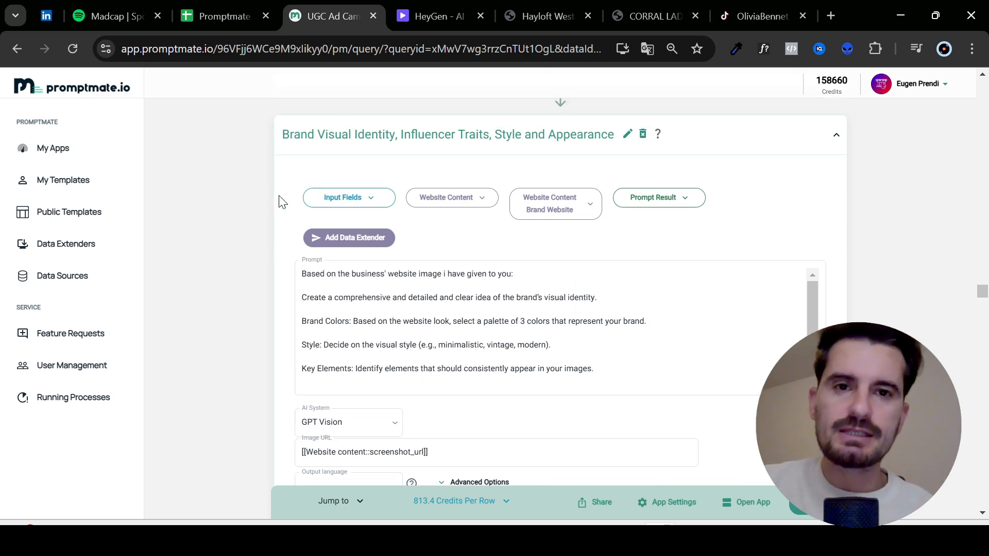
Step: Read the AI Persona Profile prompt, its AI system setting and the generated influencer profile
scroll(272, 239, down, 10)
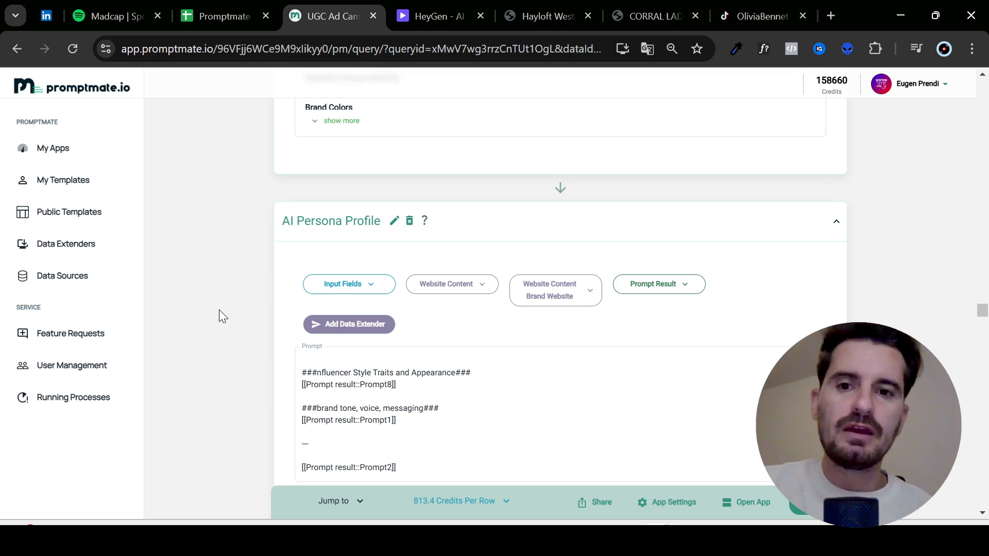
scroll(540, 412, up, 10)
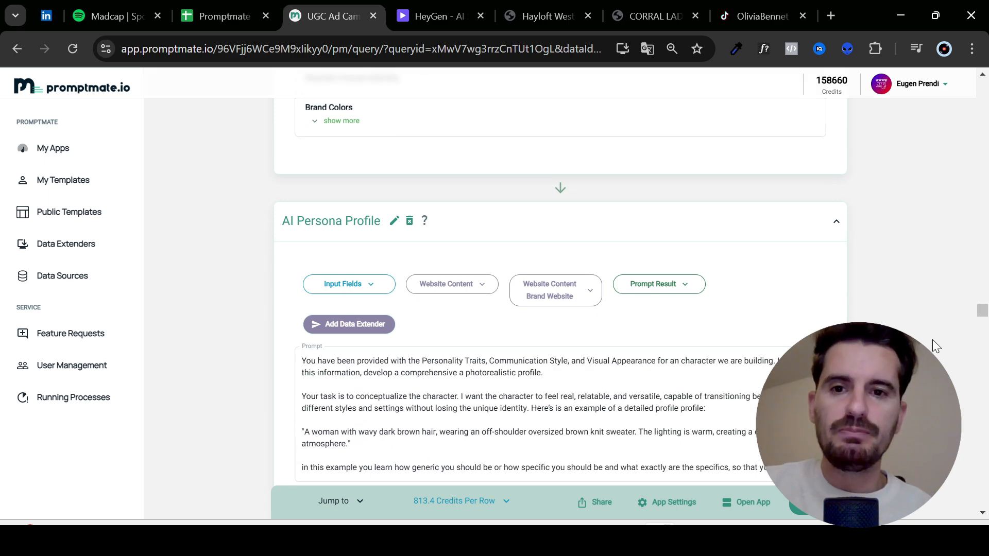
scroll(932, 339, down, 3)
scroll(932, 339, up, 1)
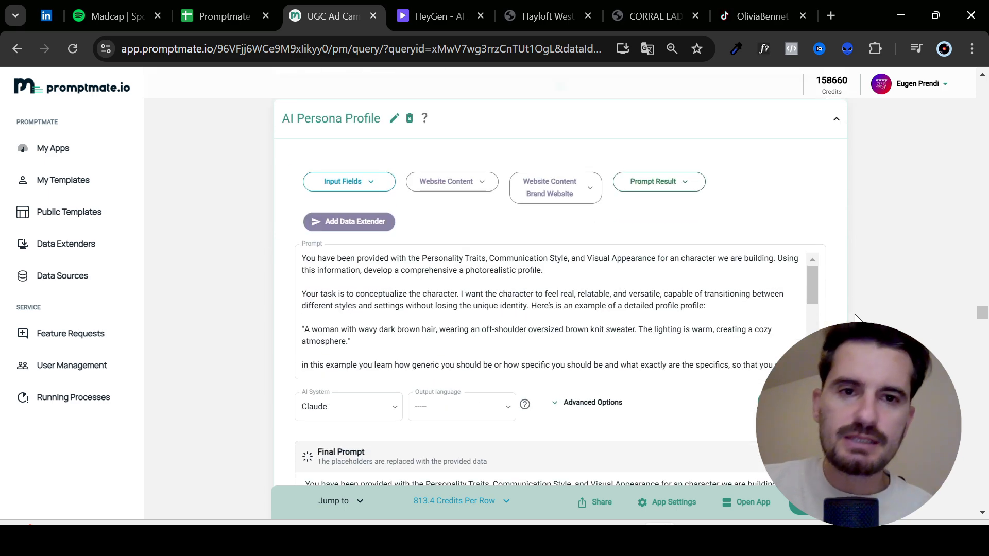
scroll(788, 350, down, 3)
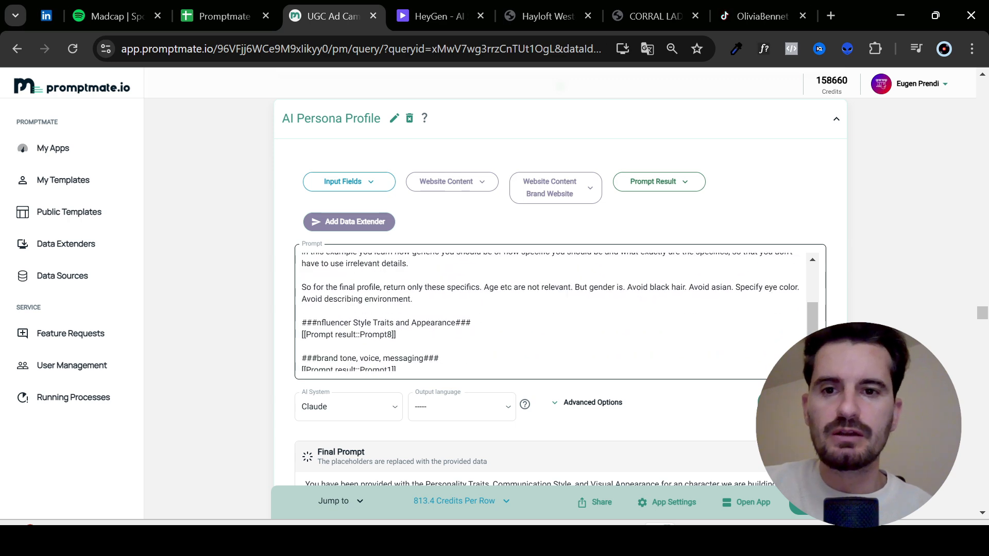
scroll(788, 350, down, 2)
scroll(787, 350, down, 1)
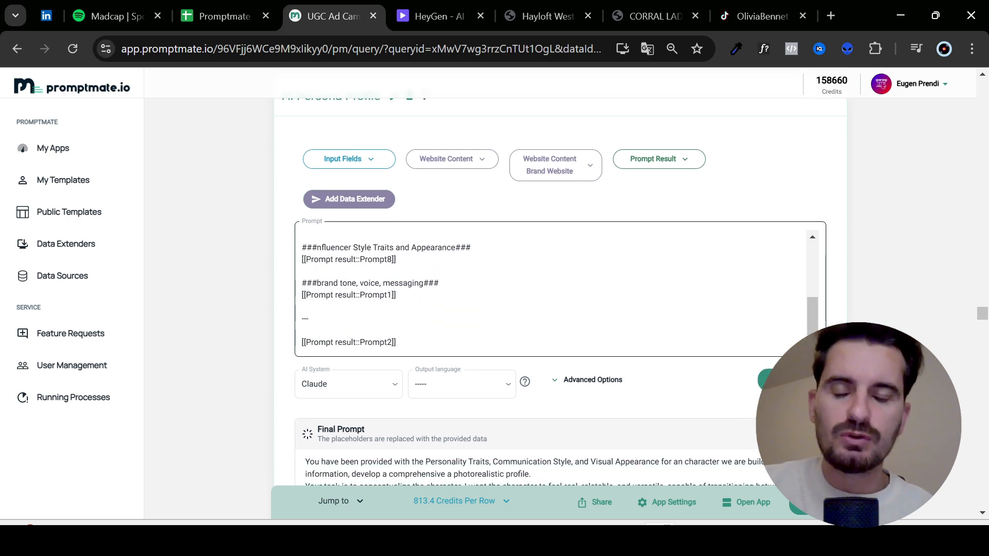
scroll(515, 319, down, 4)
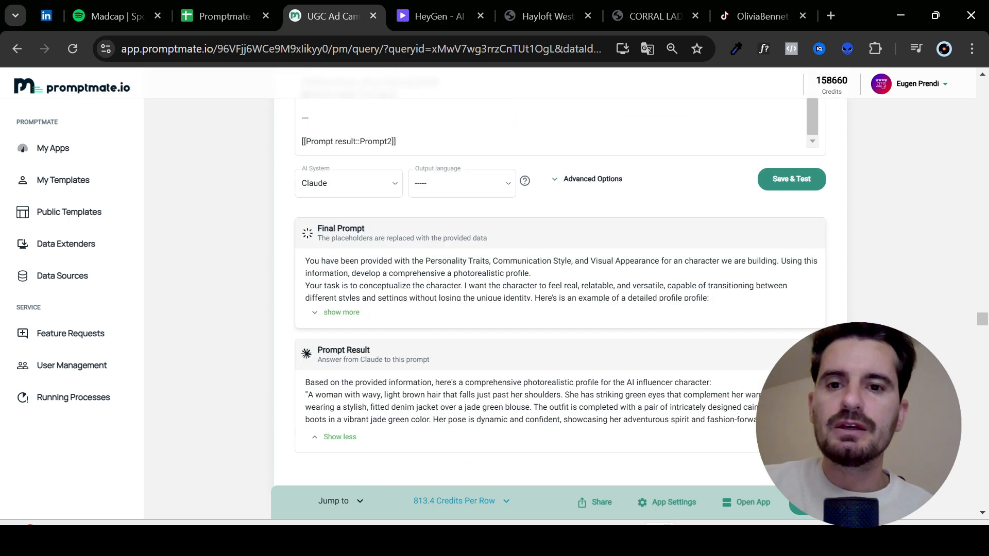
scroll(354, 357, down, 2)
mouse_move(308, 313)
mouse_down()
mouse_move(414, 312)
mouse_move(446, 326)
mouse_up()
click(446, 325)
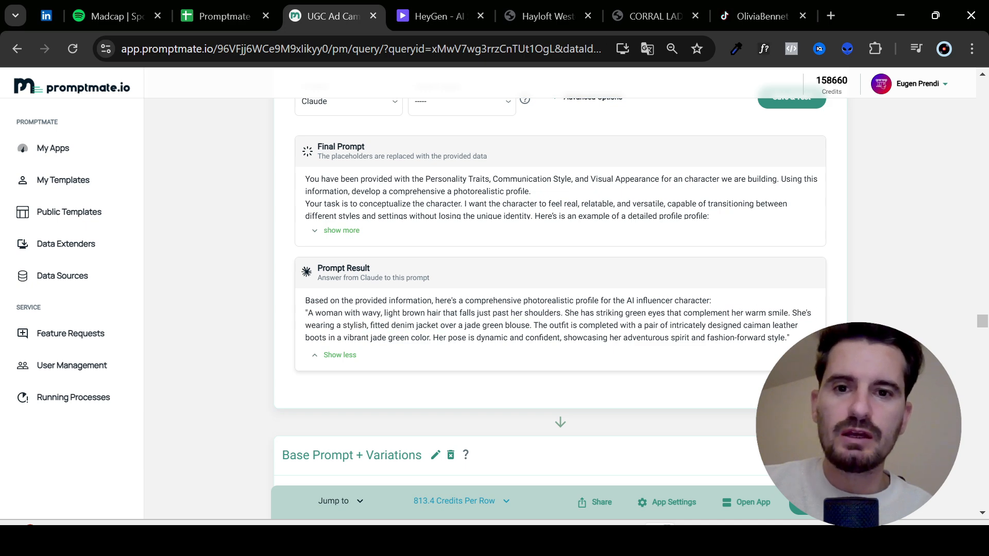
Step: Read the Base Prompt + Variations prompt, including its example base prompt and example variation
scroll(547, 316, down, 6)
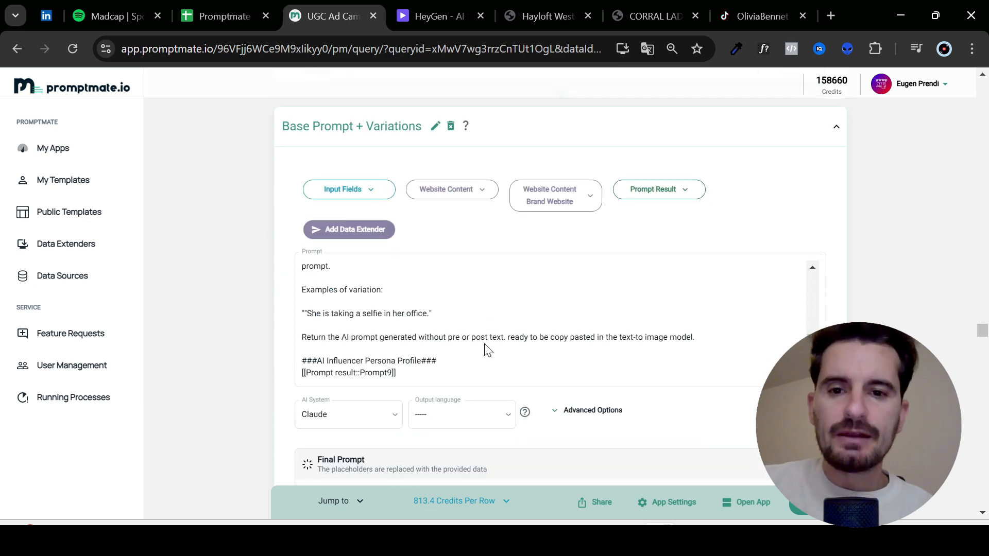
scroll(486, 350, up, 6)
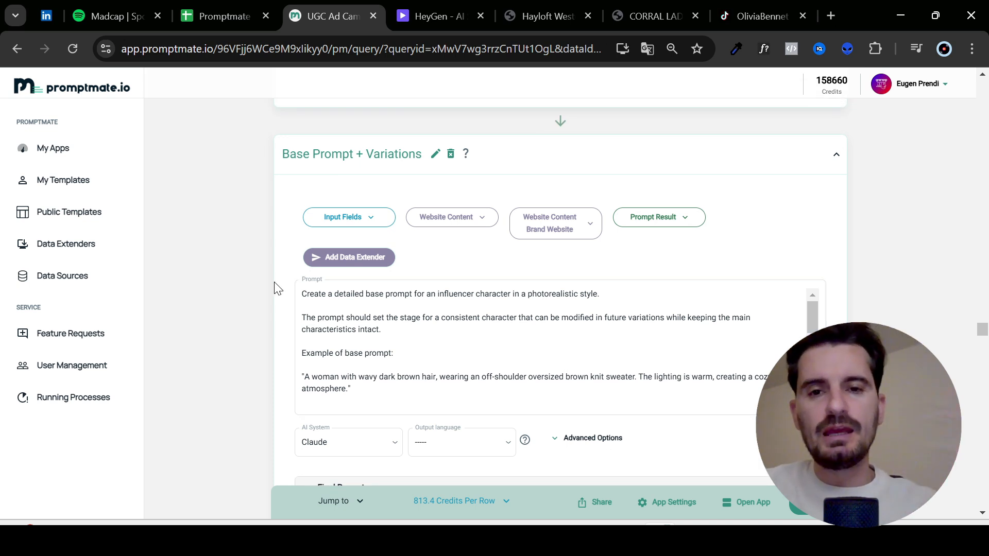
scroll(281, 278, down, 1)
scroll(285, 283, down, 1)
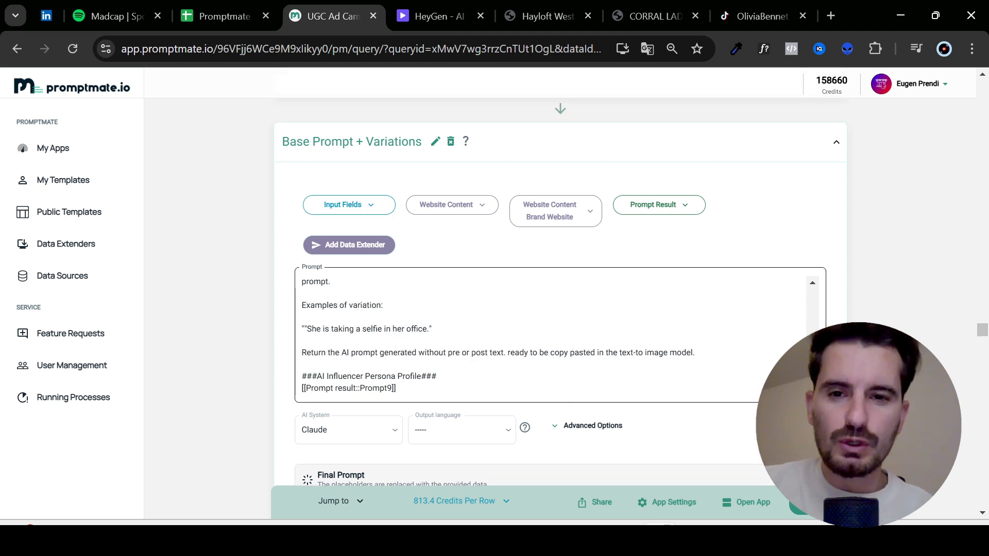
double_click(371, 328)
click(432, 328)
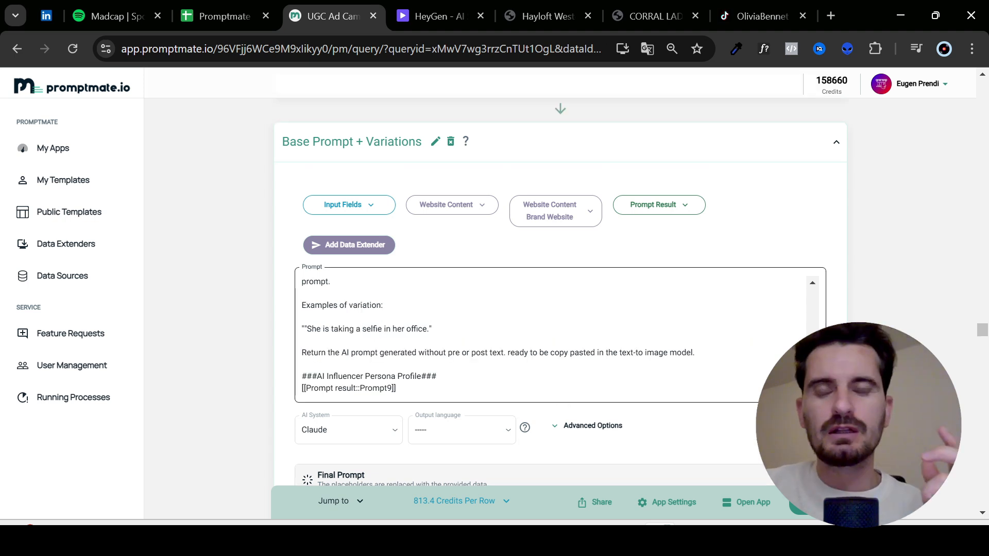
scroll(431, 328, up, 5)
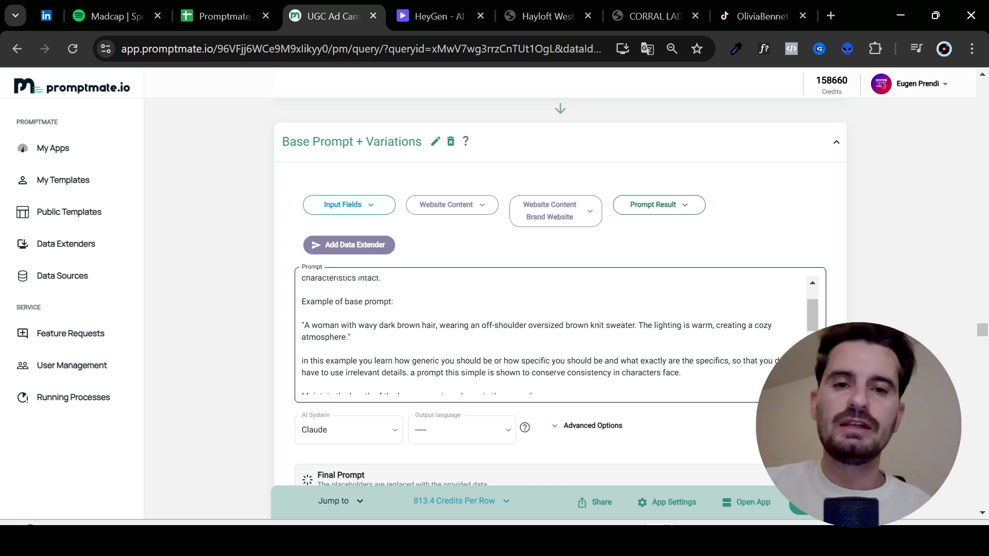
Step: Review the generated base prompt and go through its list of selfie variations
scroll(560, 294, down, 6)
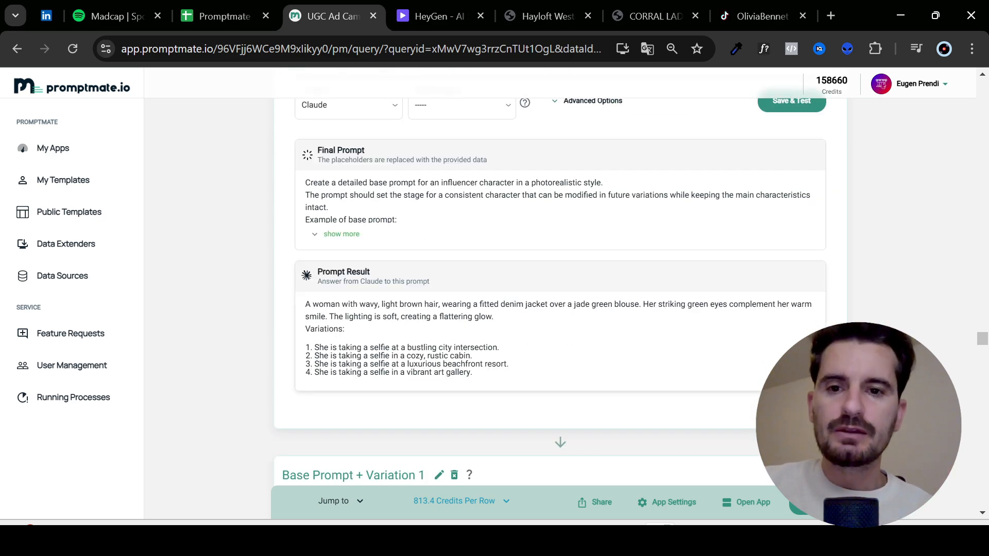
triple_click(407, 348)
click(526, 350)
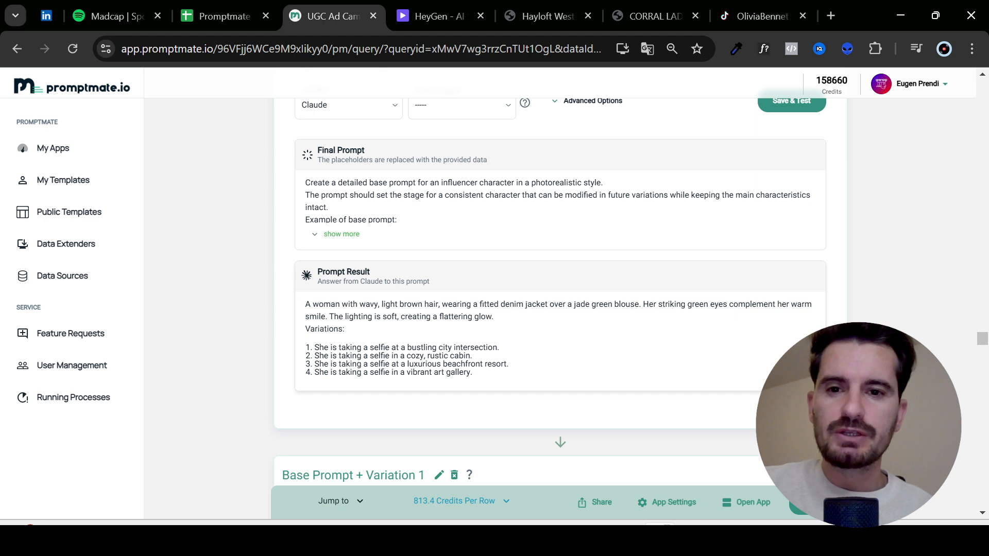
scroll(560, 294, down, 6)
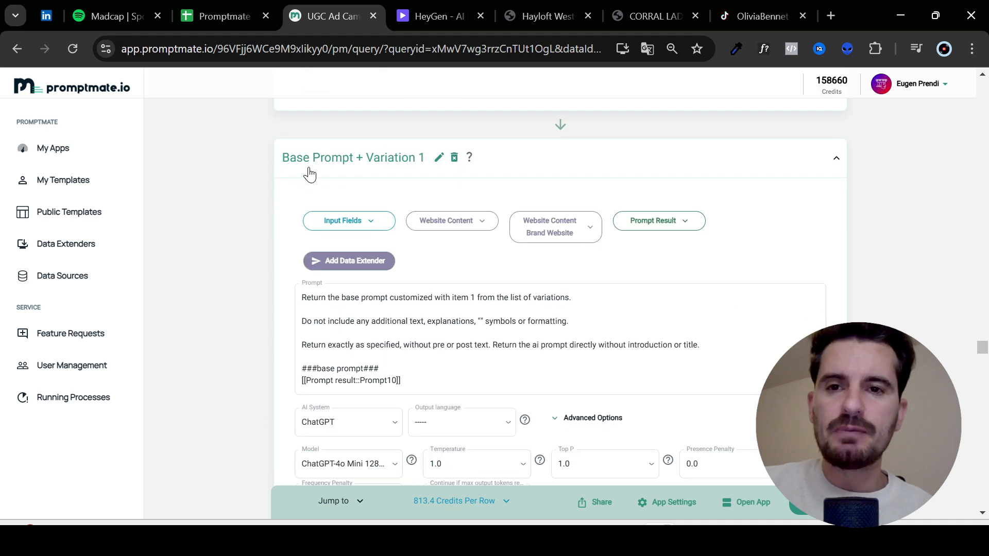
scroll(309, 175, up, 6)
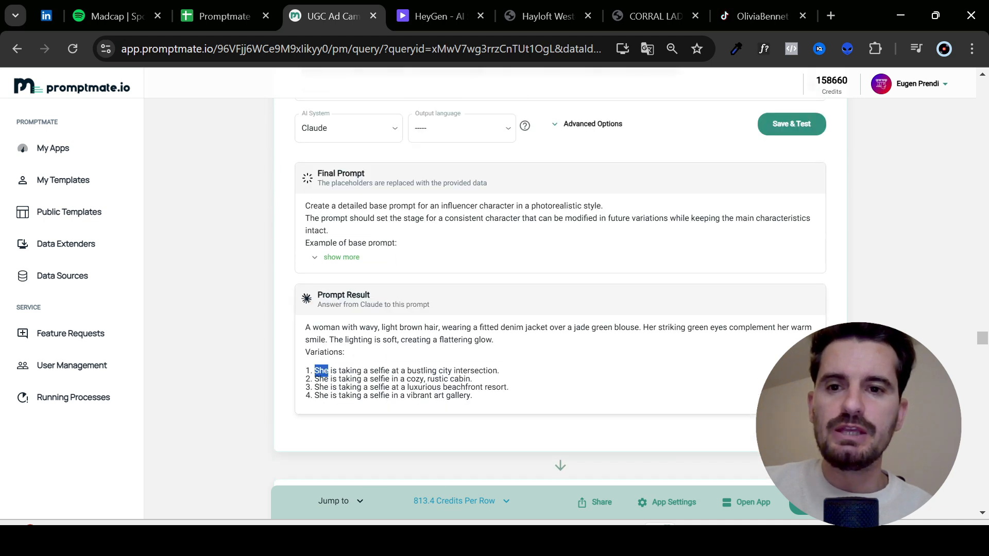
triple_click(322, 371)
triple_click(321, 379)
triple_click(321, 396)
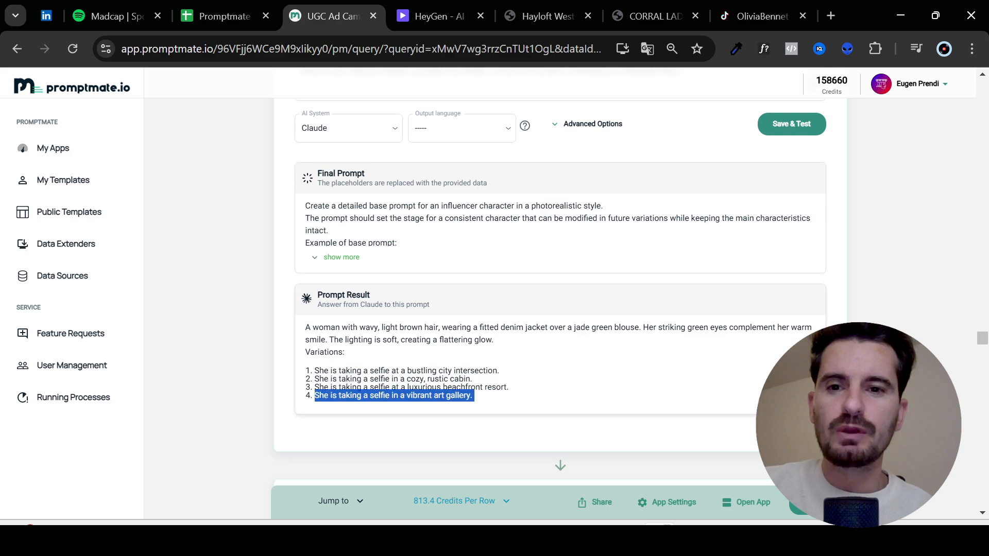
Step: Examine the Base Prompt + Variation 1 to 4 prompts that each merge the base prompt with one listed variation
scroll(203, 292, down, 5)
scroll(287, 282, down, 4)
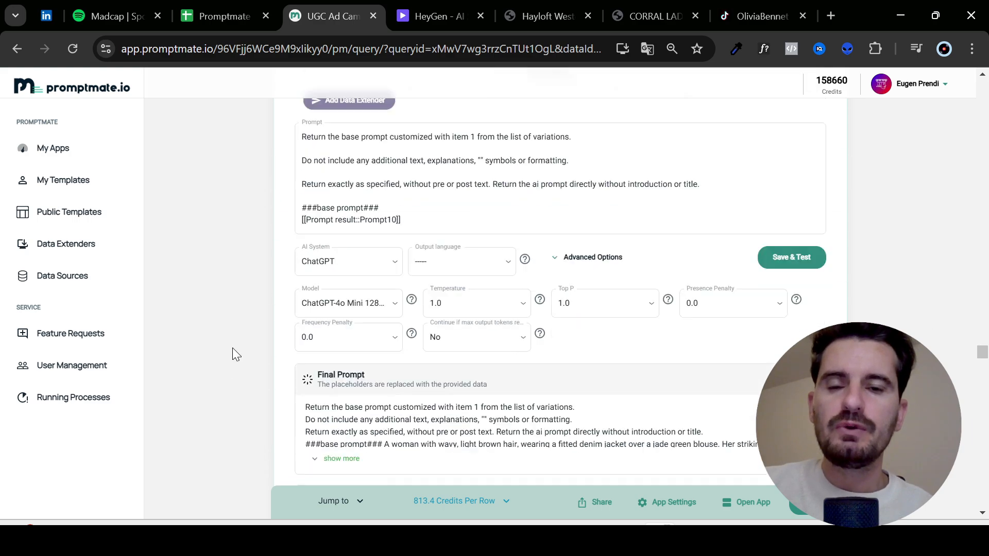
scroll(232, 348, down, 20)
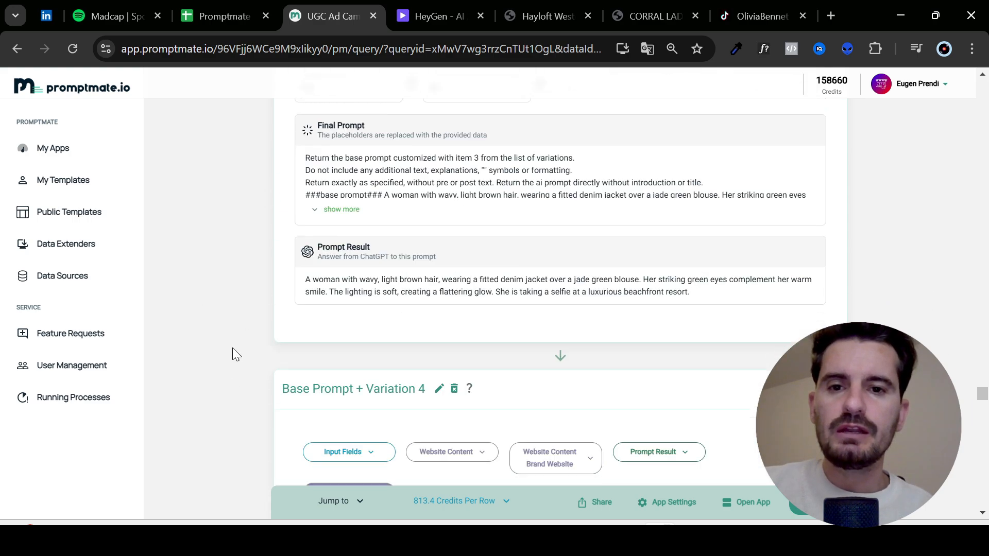
scroll(232, 349, down, 4)
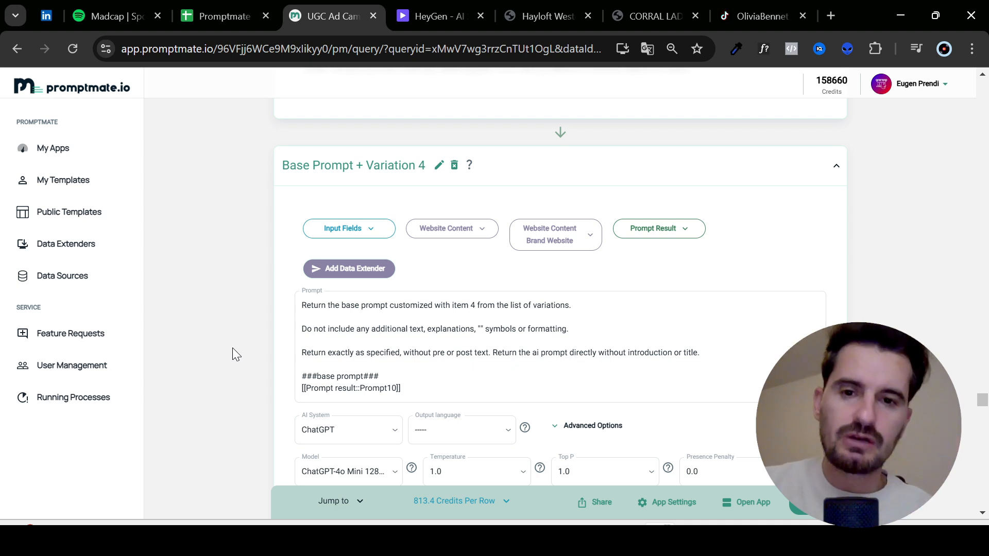
Step: Examine the Image 1 prompt, its text-to-image model and output settings, and its result
scroll(233, 350, down, 10)
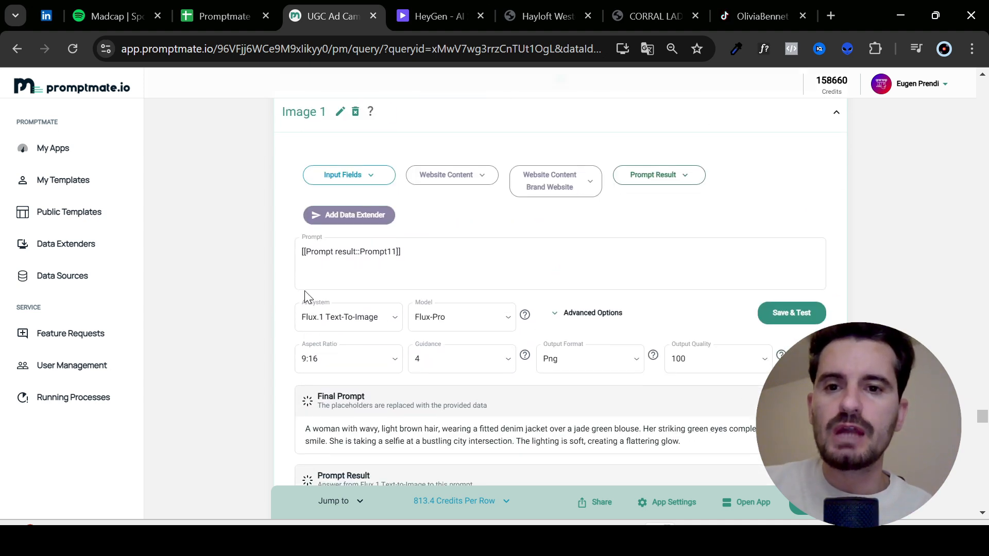
scroll(319, 309, down, 1)
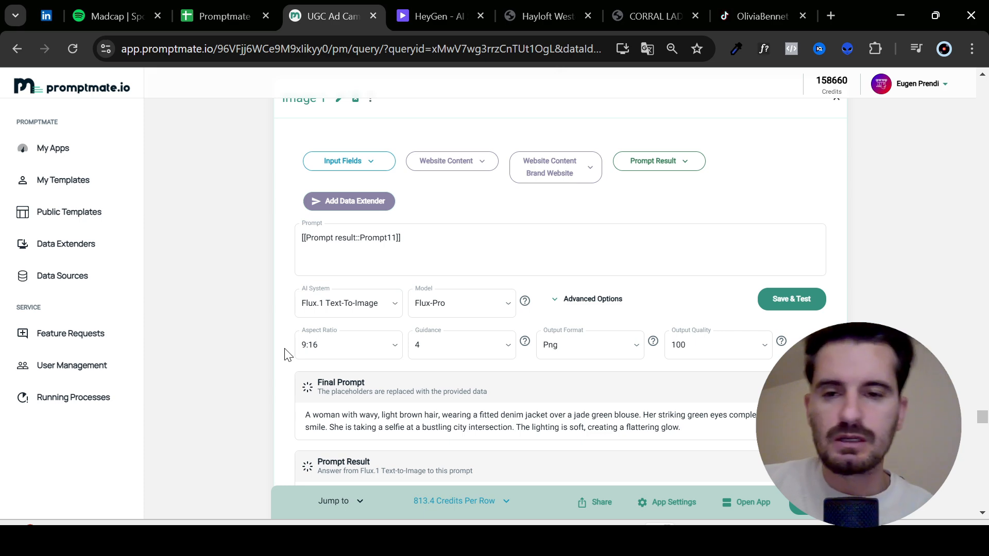
scroll(286, 355, down, 3)
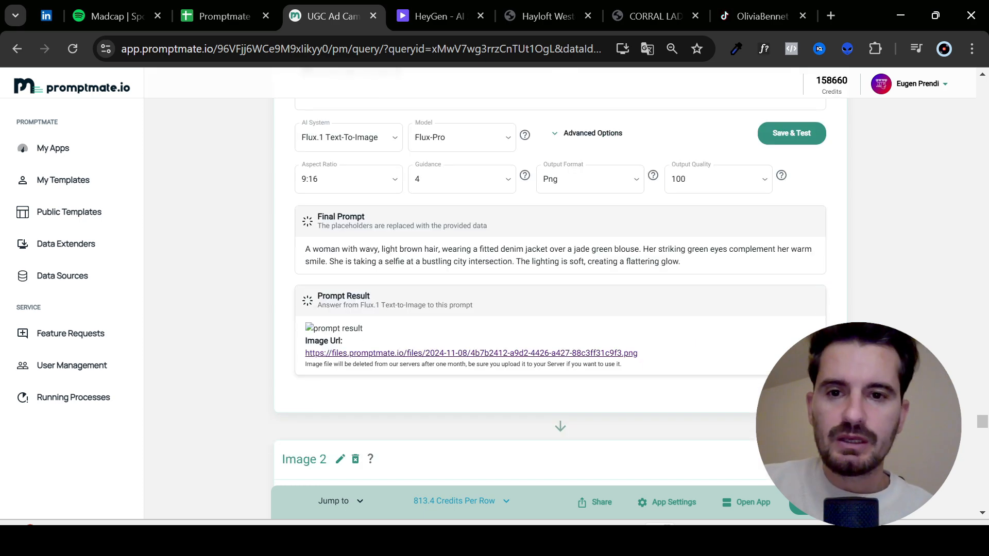
Step: Open the generated pictures of Image 1 and Image 2 in separate browser tabs and view them
right_click(357, 353)
click(415, 198)
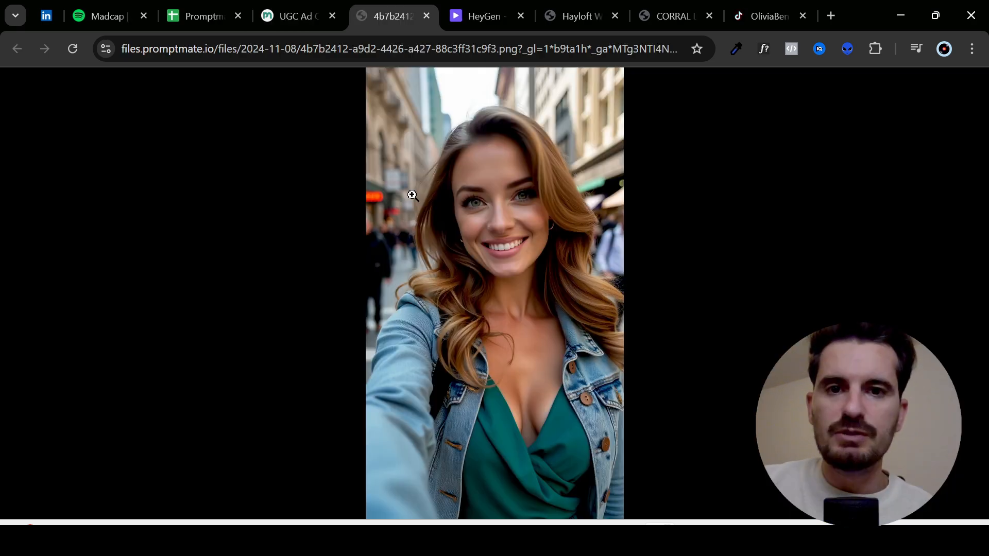
click(296, 16)
click(406, 361)
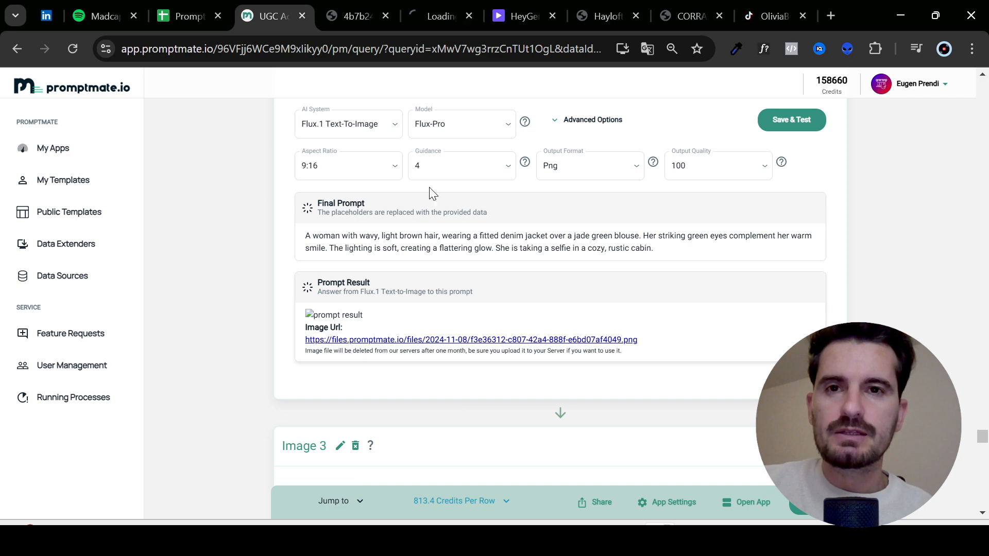
click(437, 7)
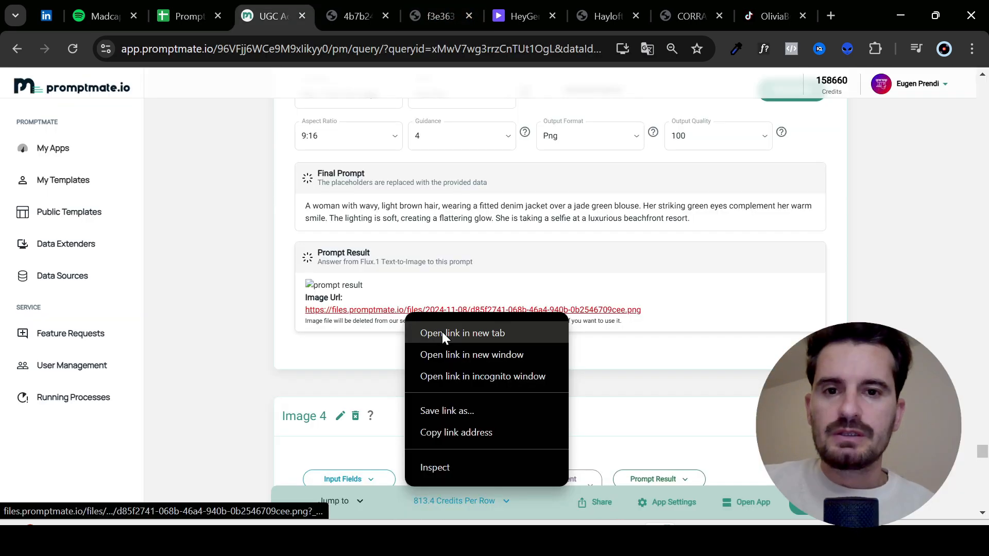
Step: Open the generated pictures of Image 3 and Image 4 in separate browser tabs and view them
click(442, 331)
click(477, 17)
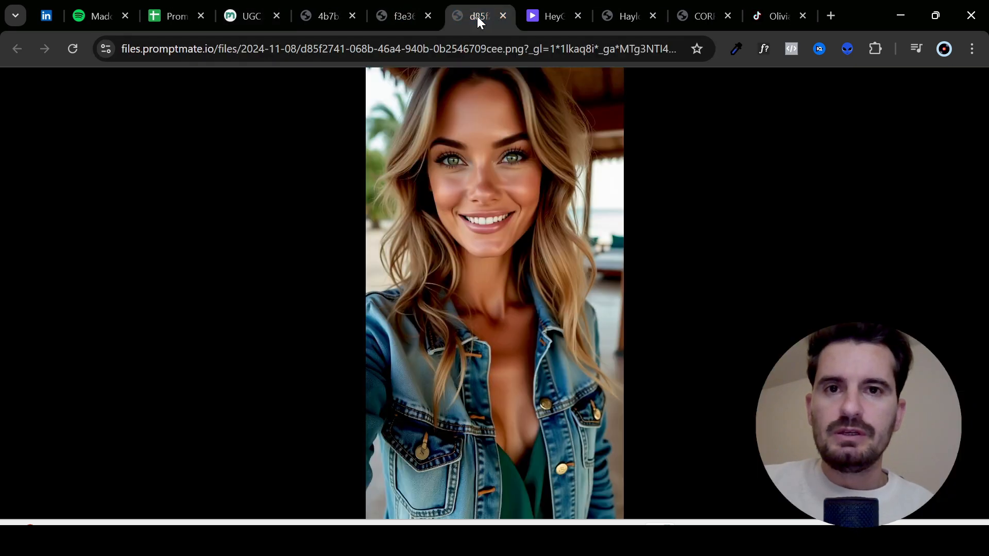
scroll(456, 323, down, 3)
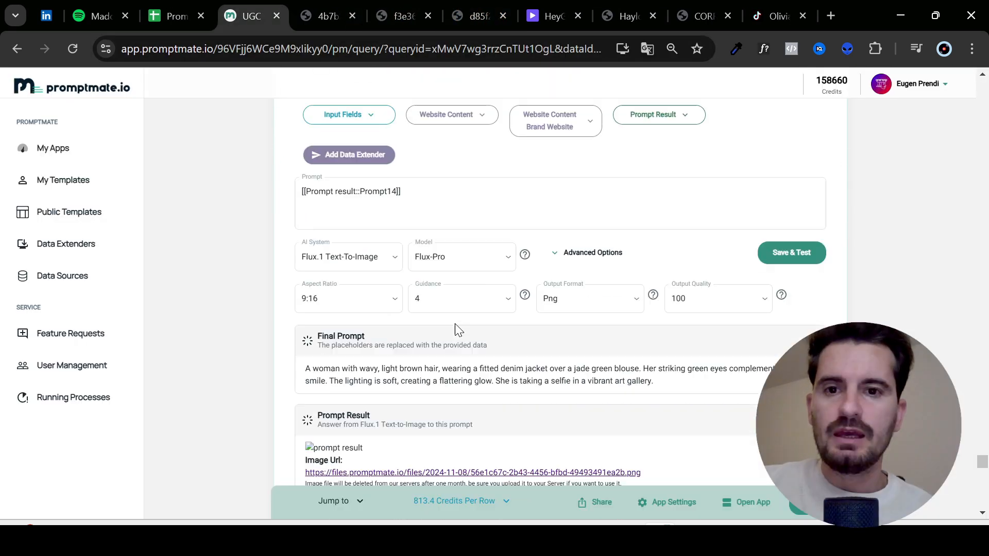
scroll(455, 324, down, 2)
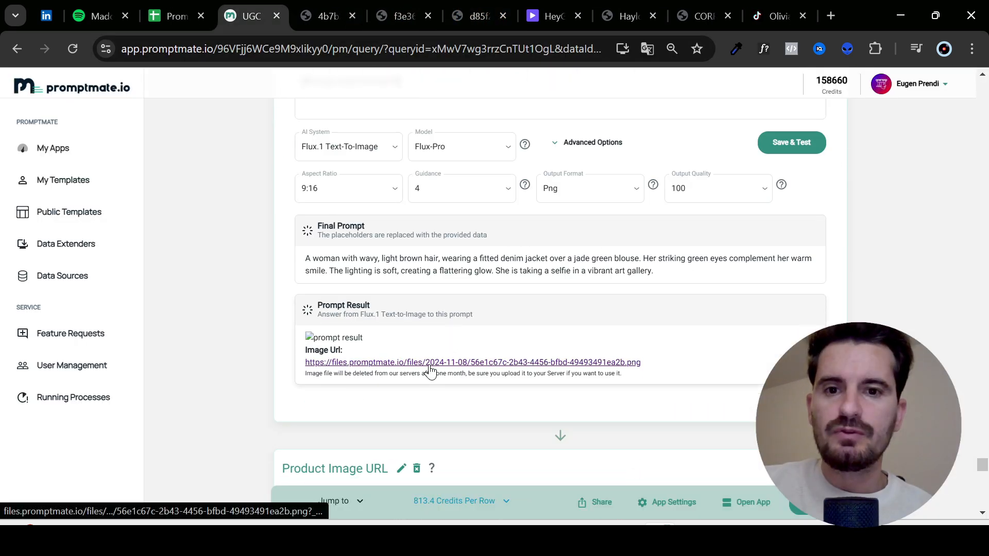
right_click(425, 363)
click(521, 211)
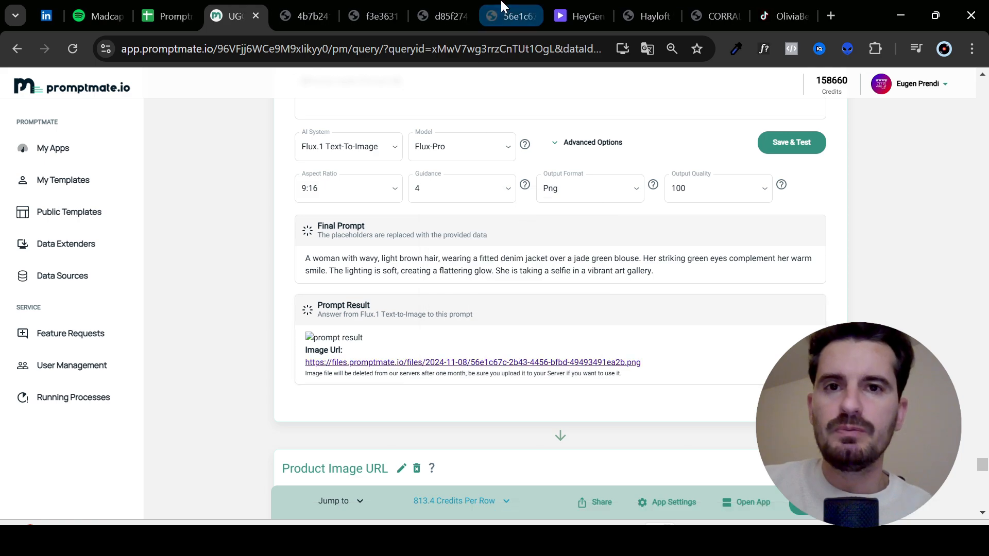
click(509, 13)
Step: Compare the Hayloft Western Wear homepage style with the generated influencer pictures of Image 3 and Image 4
click(641, 11)
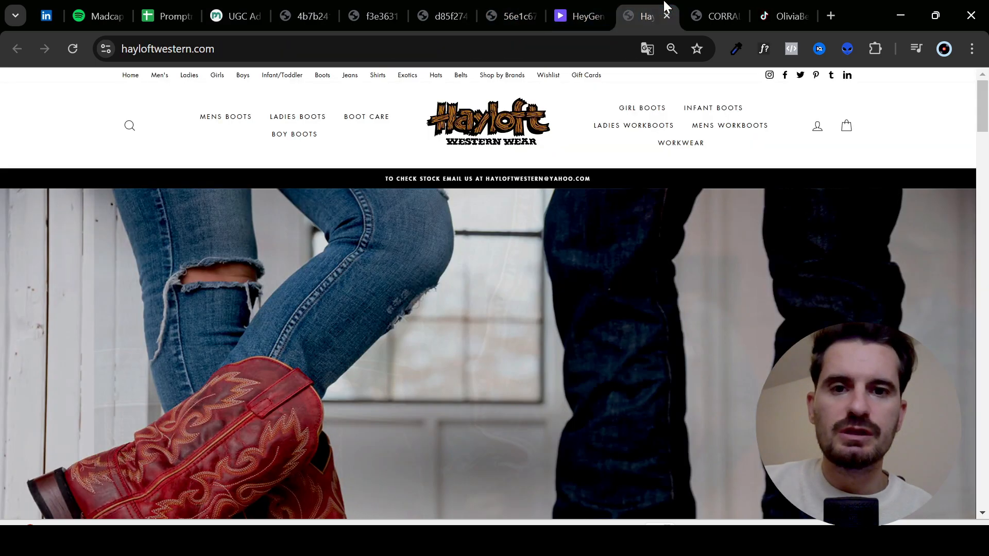
scroll(821, 309, down, 3)
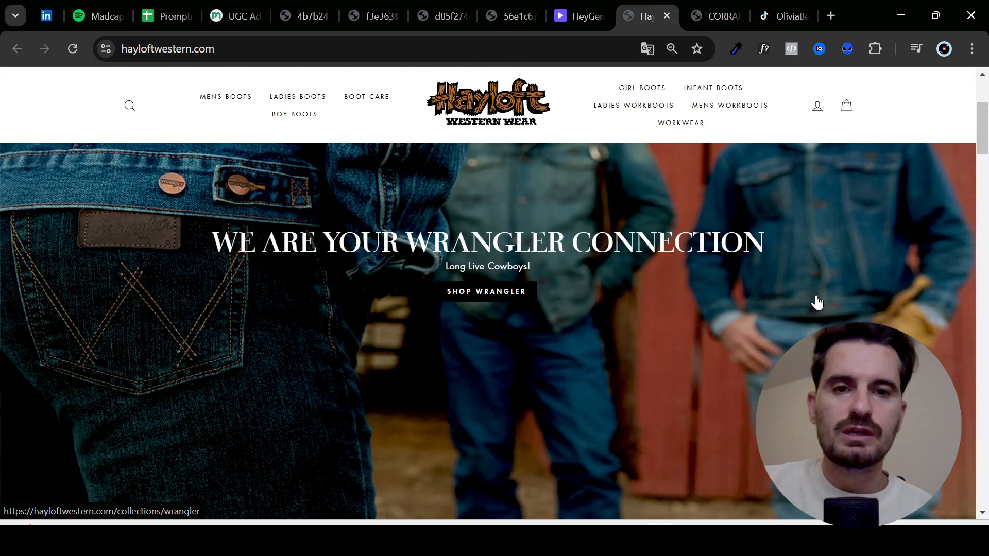
scroll(816, 300, up, 3)
scroll(573, 348, down, 2)
click(448, 9)
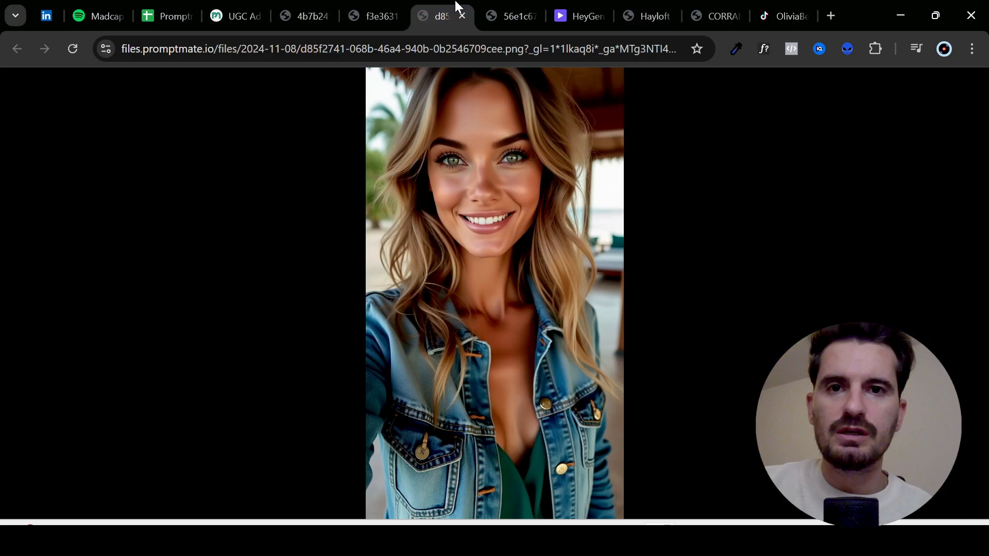
click(509, 12)
Step: Return to the Promptmate workflow and examine the Product Image URL prompt, its available data extenders, Product Data fields, model settings and result
click(234, 16)
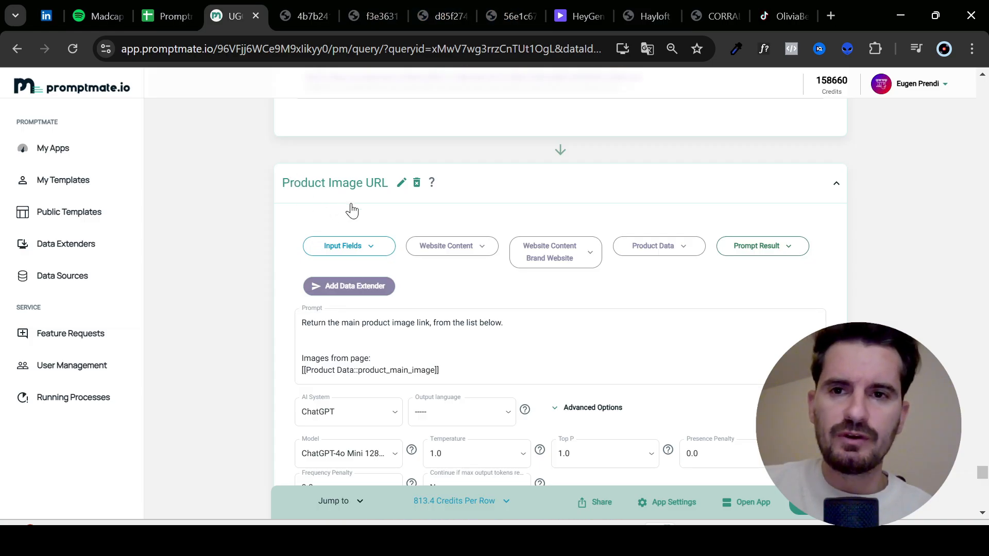
scroll(369, 211, down, 1)
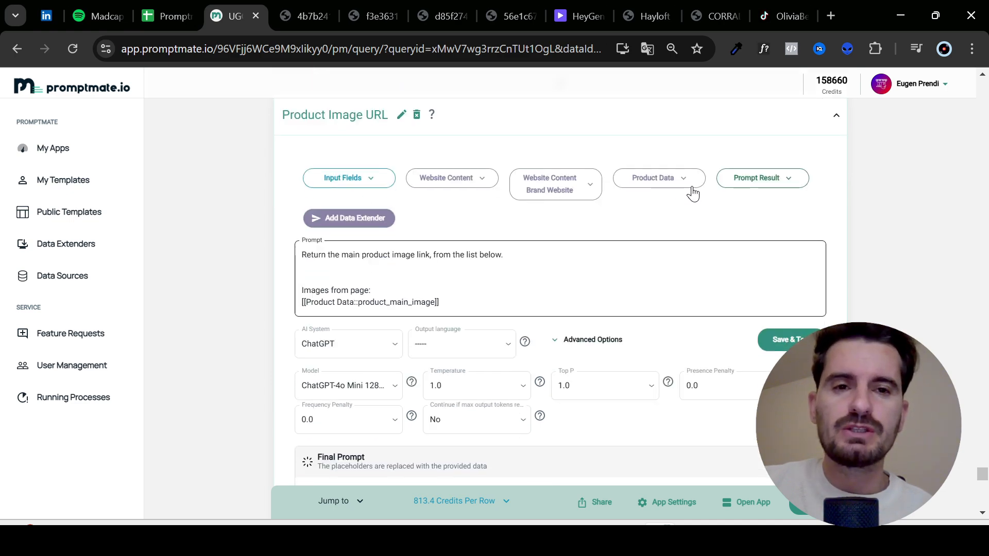
click(370, 217)
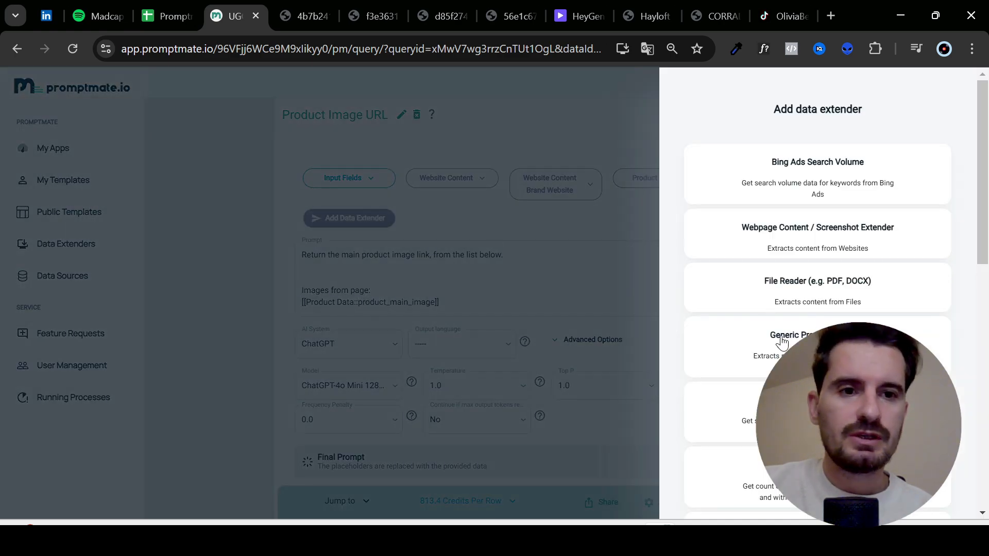
click(568, 311)
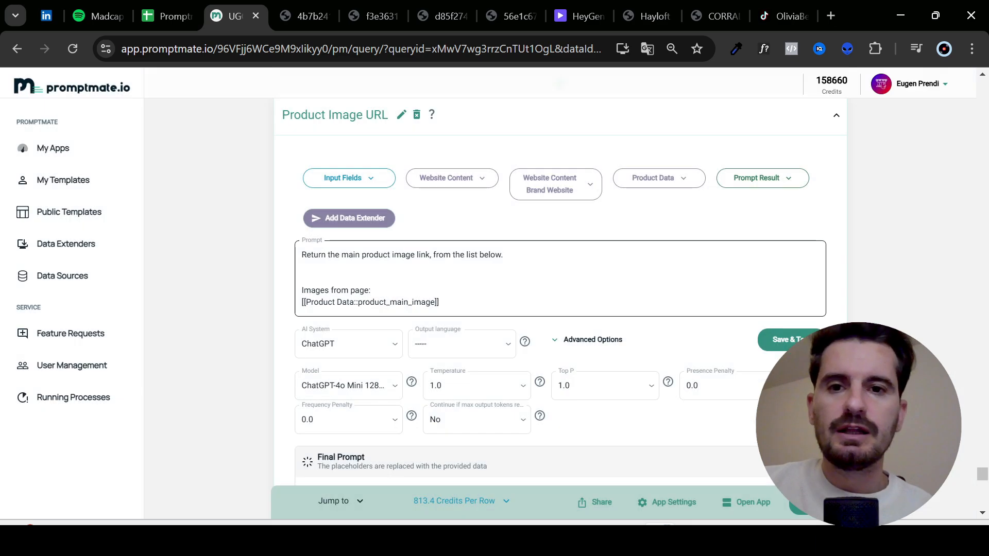
click(667, 184)
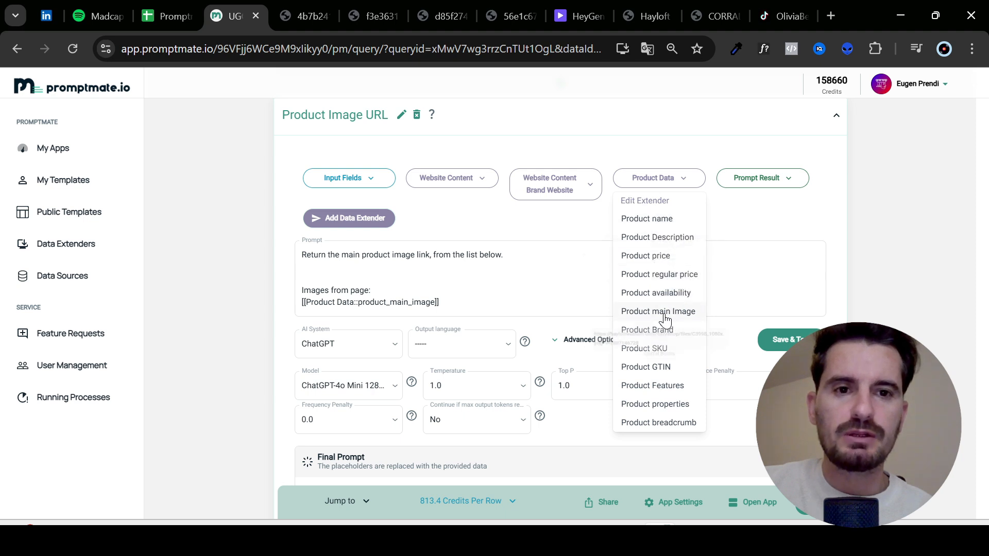
scroll(344, 251, down, 3)
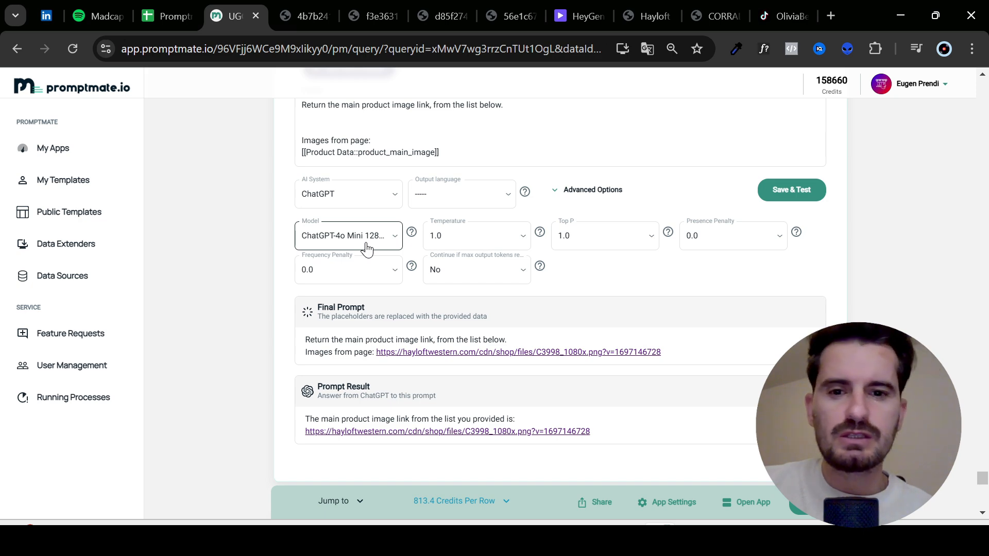
scroll(367, 249, down, 1)
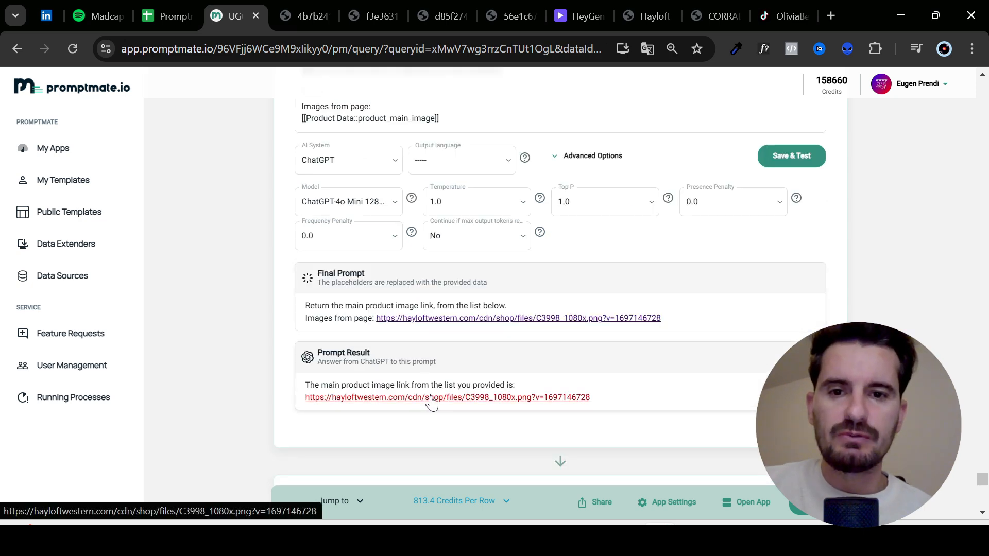
Step: Open the product image link from the Product Image URL result in a new browser tab and view it
right_click(432, 401)
click(490, 239)
click(284, 16)
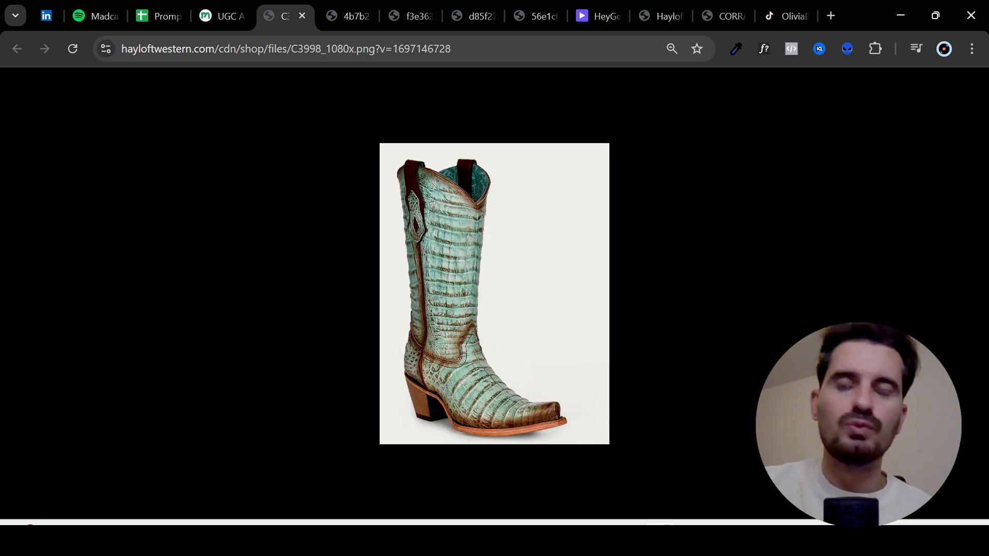
click(219, 16)
Step: Examine the Ad Copy Headlines prompt, its placeholders for ad angles, ad copies and ad scripts, and its model settings
scroll(474, 381, down, 7)
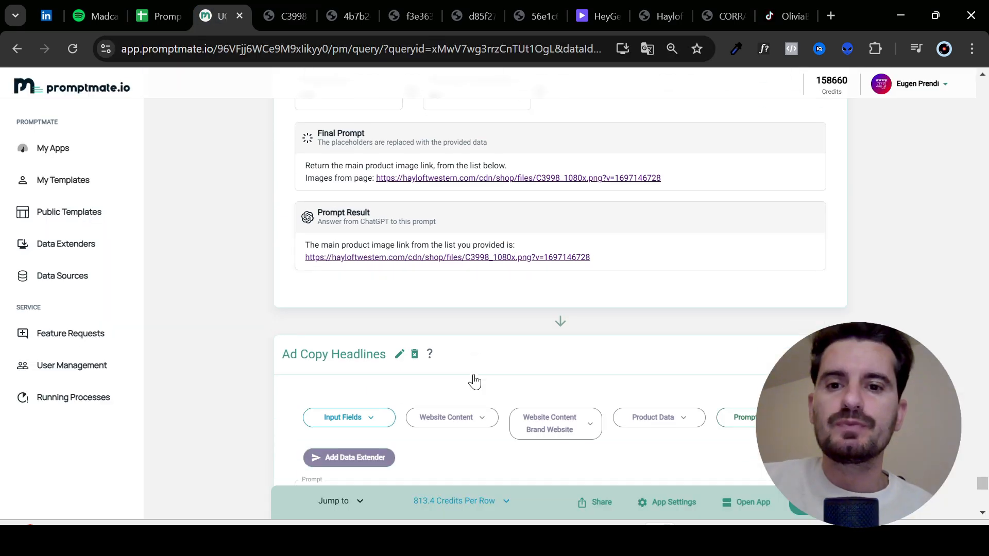
scroll(393, 304, down, 1)
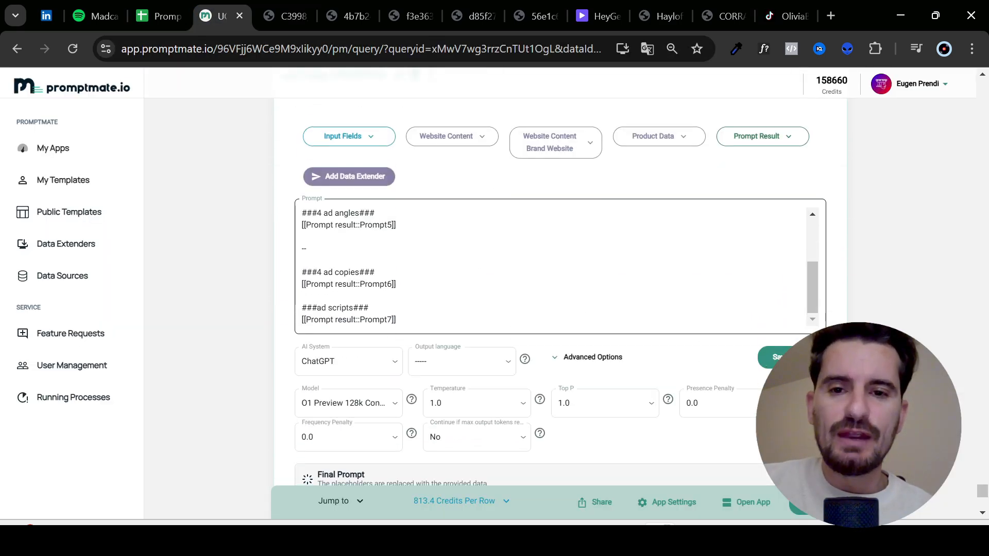
scroll(393, 305, up, 2)
scroll(393, 304, down, 2)
scroll(294, 260, up, 3)
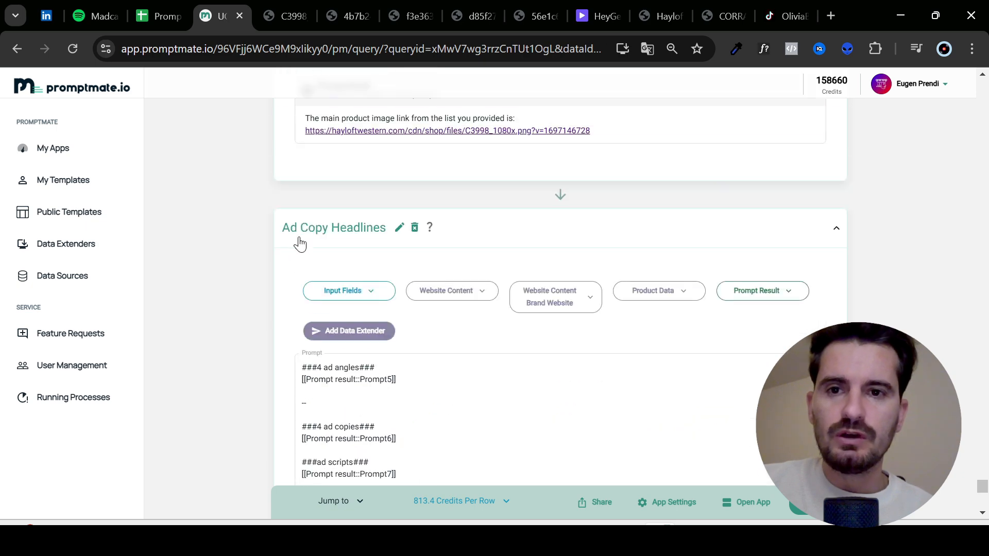
scroll(517, 330, down, 6)
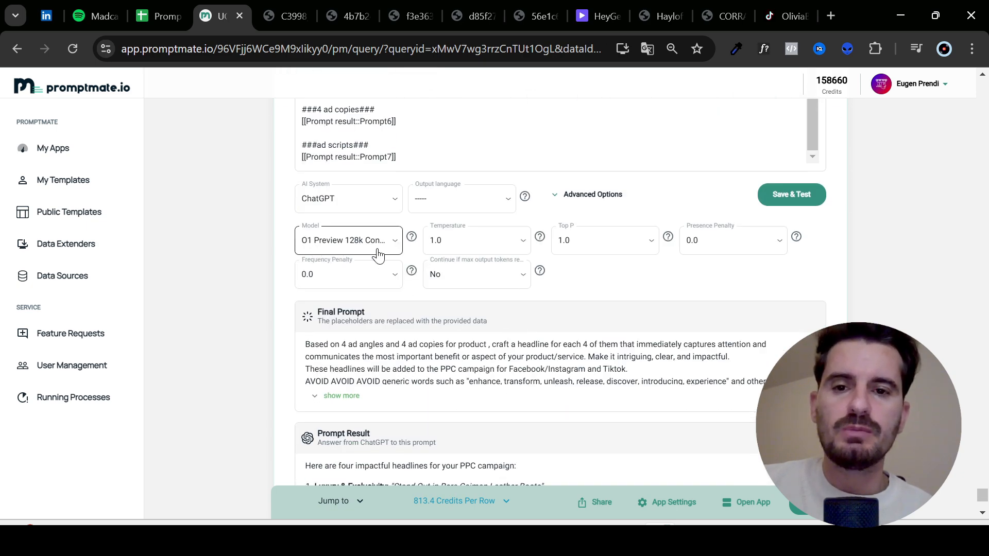
Step: Read the generated headlines in the Ad Copy Headlines result and view the options offered under the app settings
scroll(550, 284, down, 3)
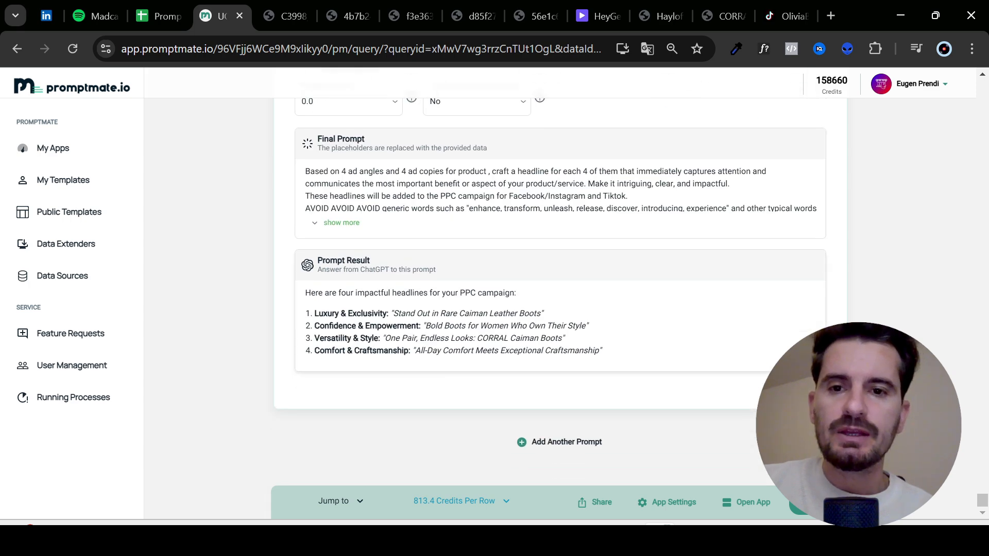
drag(393, 313, 541, 313)
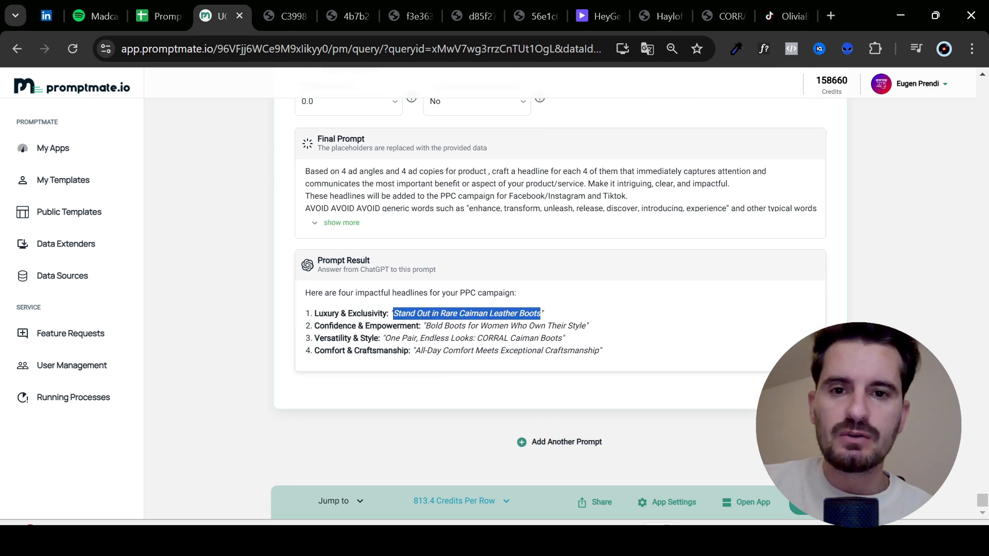
drag(425, 326, 590, 327)
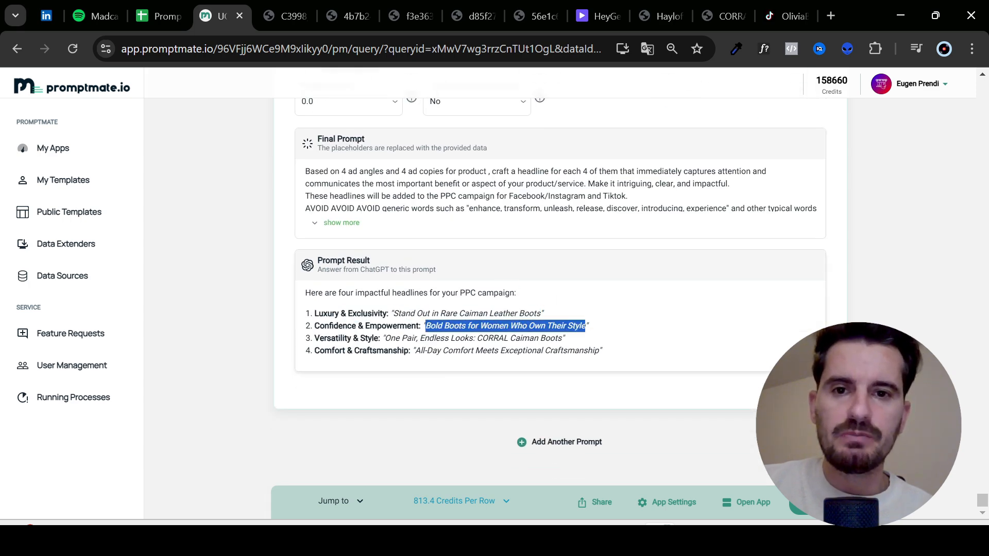
drag(420, 351, 553, 350)
click(670, 506)
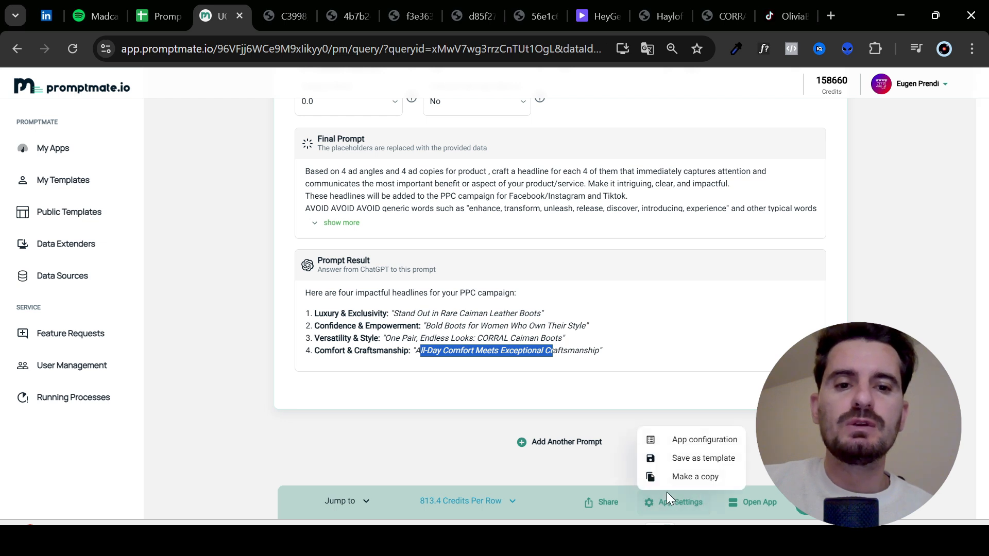
click(804, 438)
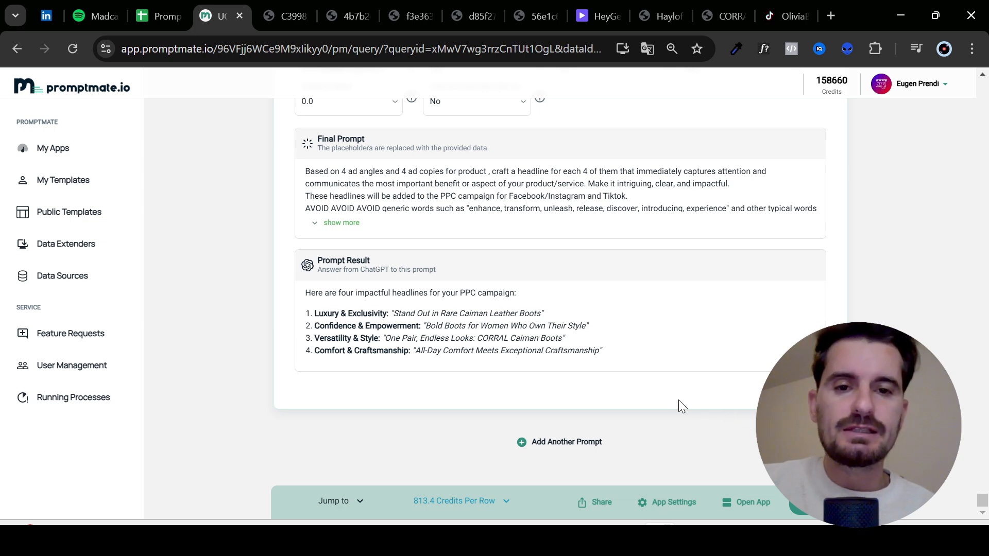
Step: Switch to HeyGen, leave the open video for the projects overview, and show the account's photo avatars
click(593, 7)
click(18, 88)
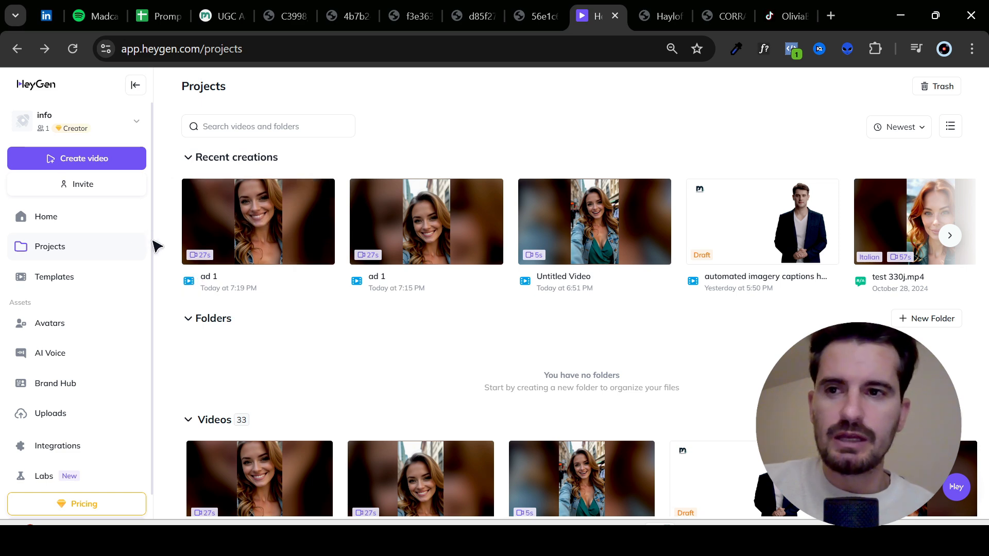
click(93, 330)
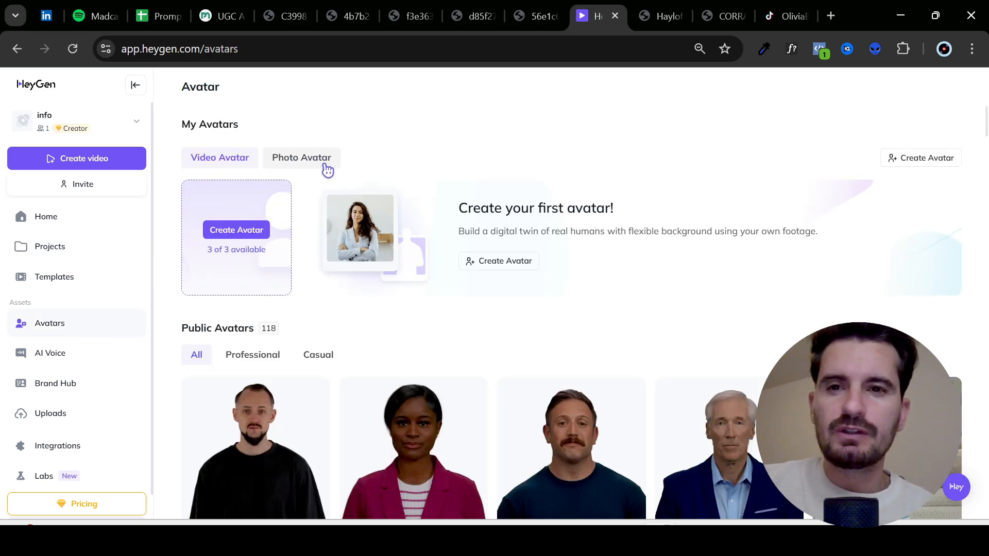
click(329, 170)
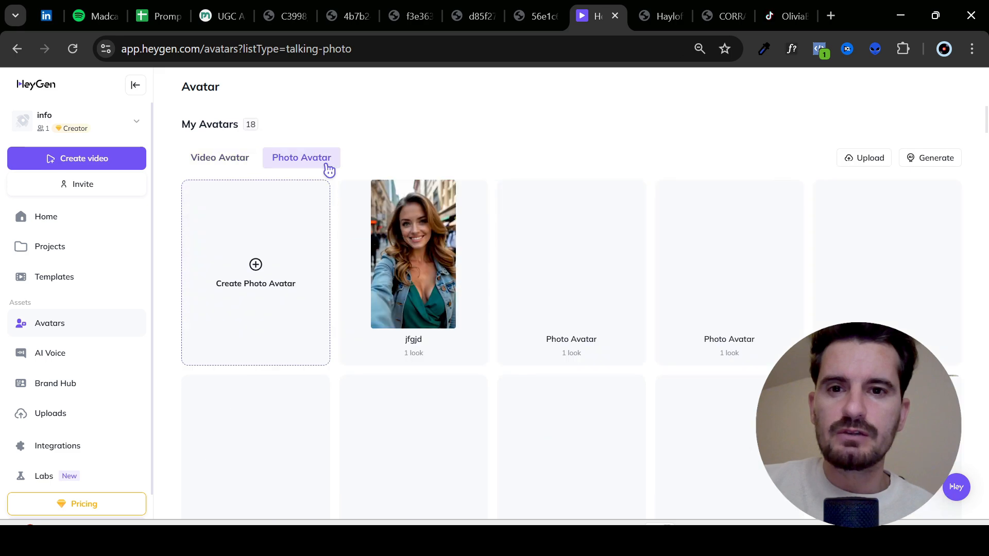
click(287, 294)
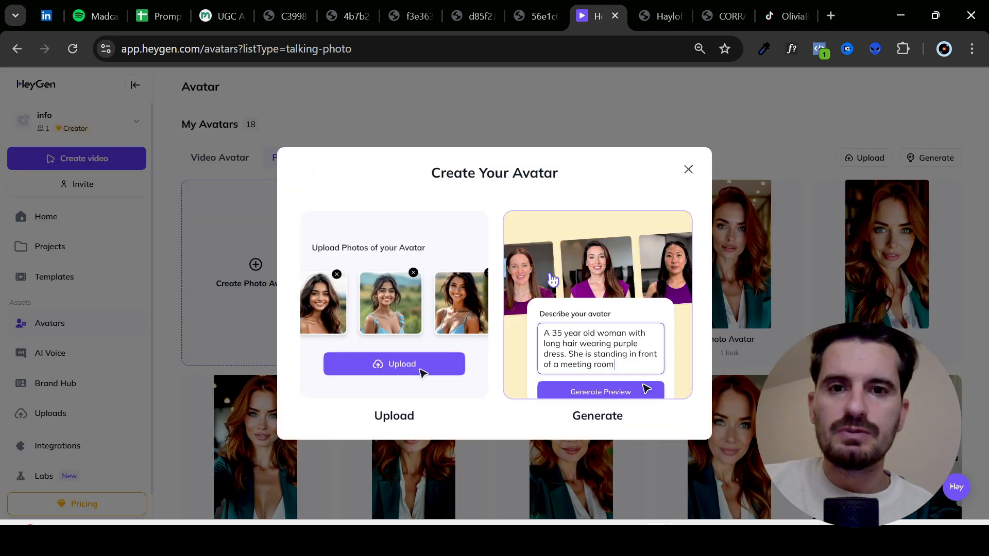
click(439, 375)
click(493, 180)
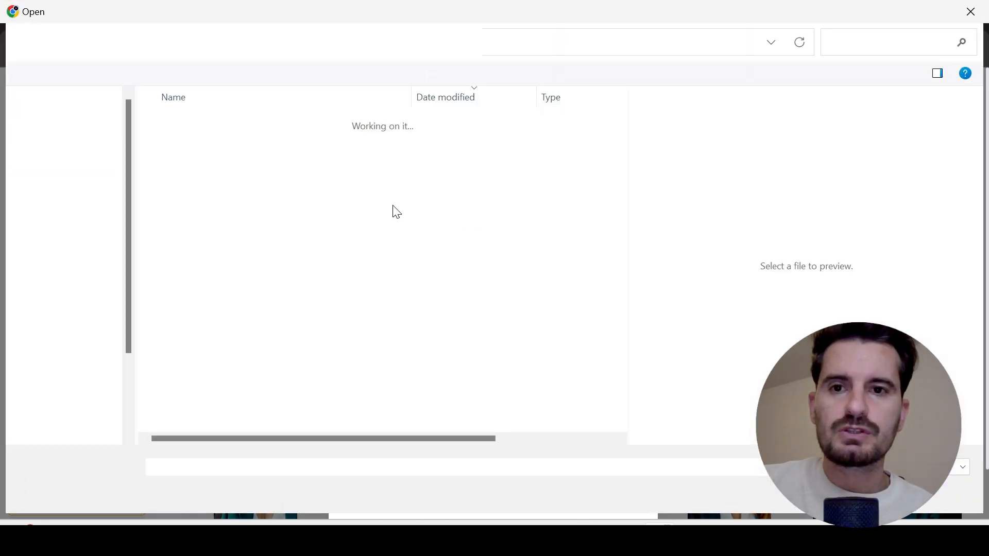
click(949, 491)
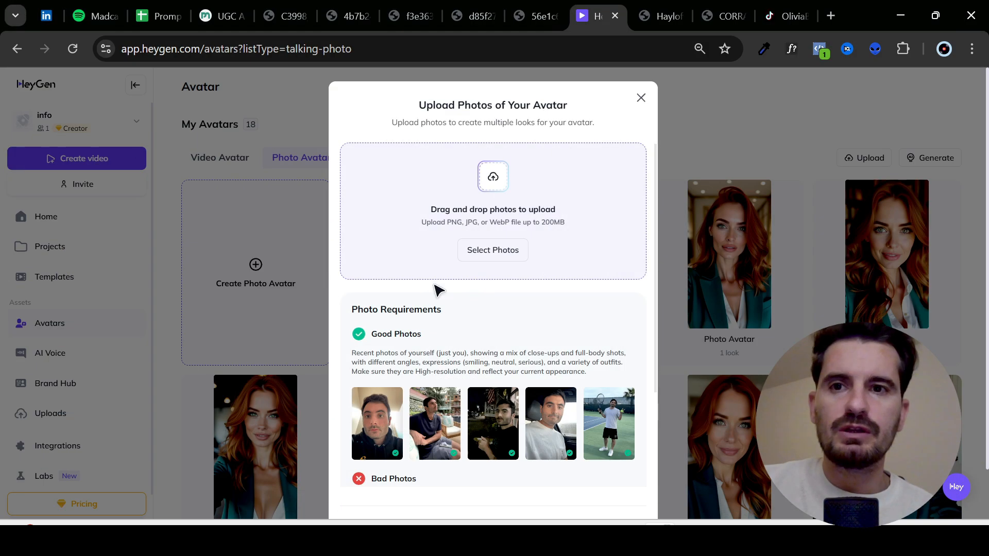
click(641, 98)
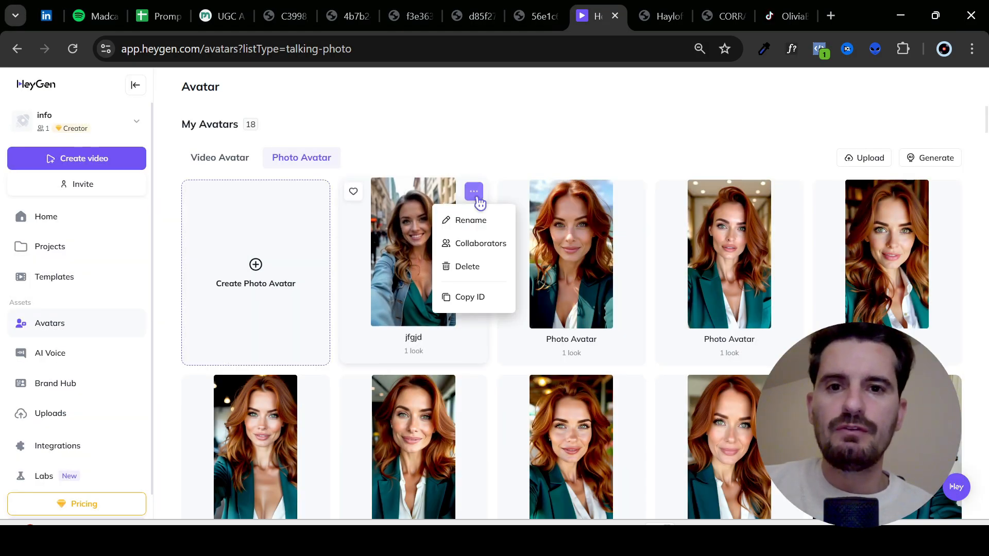
Step: Open the photo avatar jfgjd and create a portrait video with it
click(414, 278)
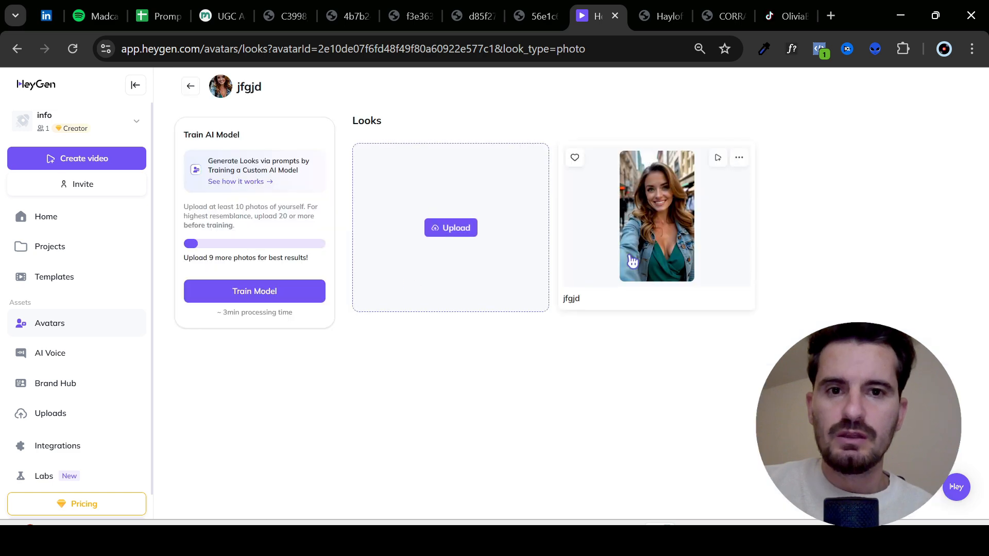
click(721, 161)
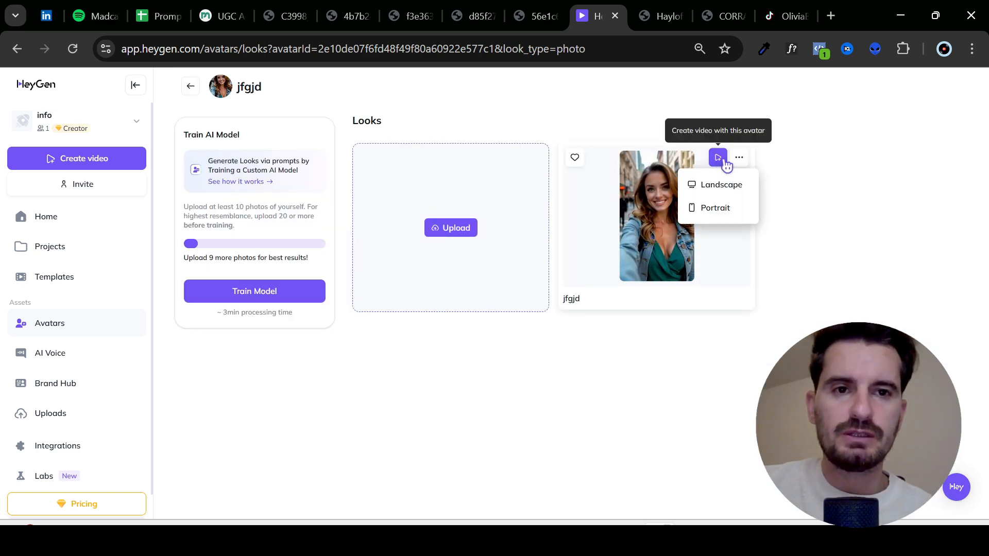
click(721, 211)
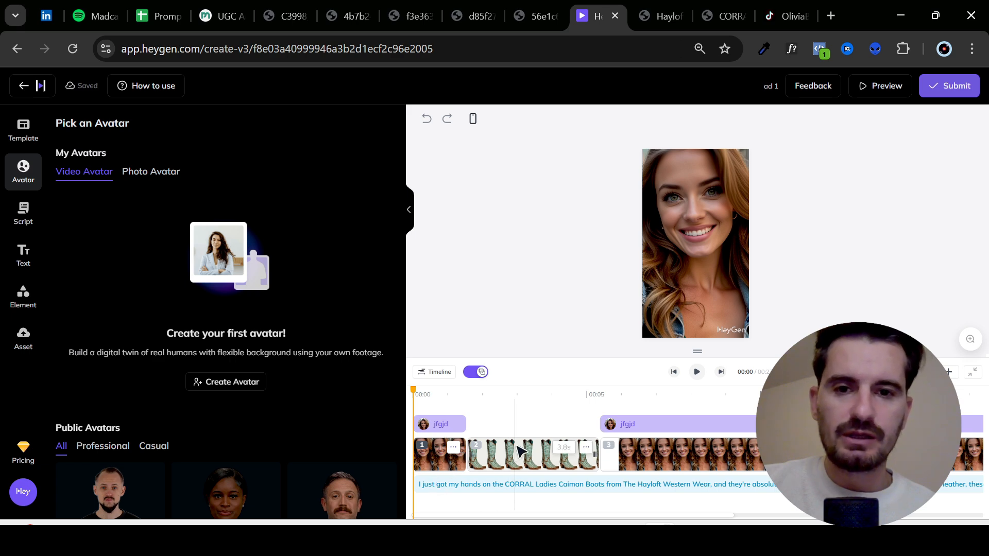
Step: Select the boot scene in the ad 1 timeline, and open the product image from Promptmate's Product Image URL result in another browser tab
click(505, 461)
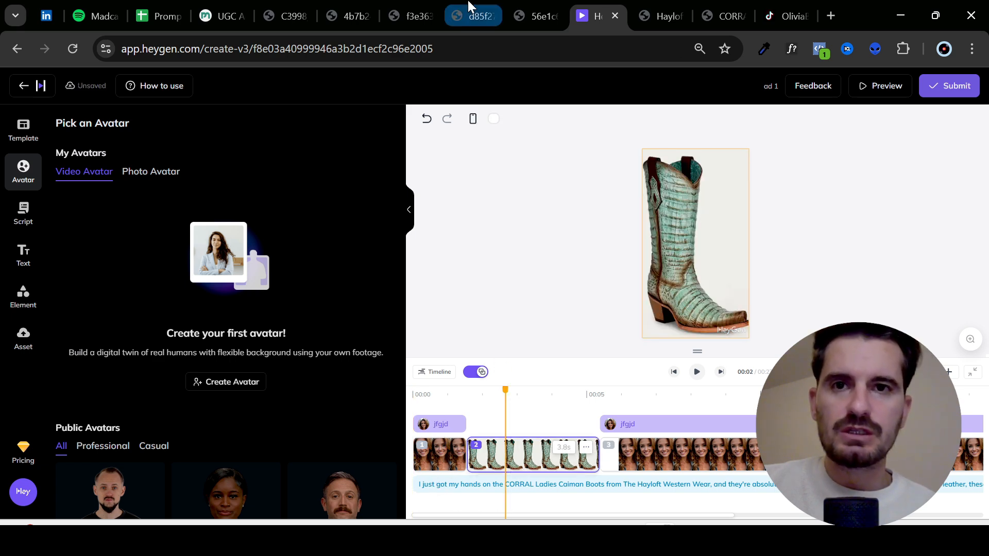
click(263, 7)
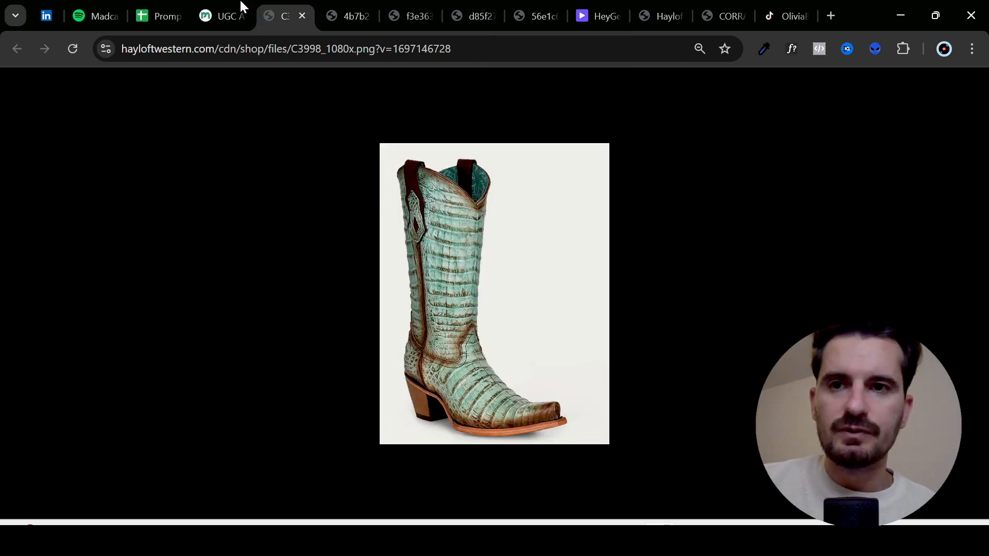
click(242, 6)
scroll(418, 294, up, 12)
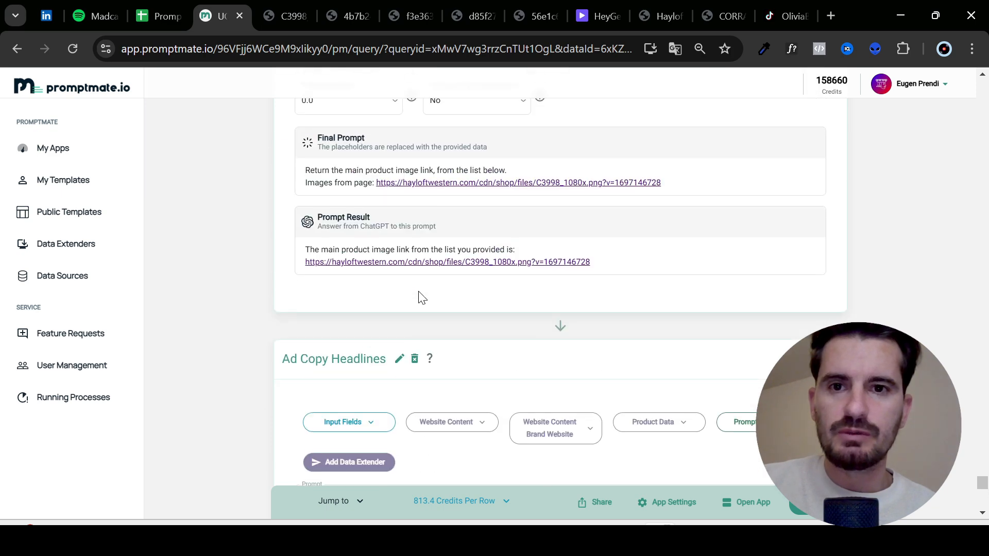
middle_click(418, 302)
click(264, 7)
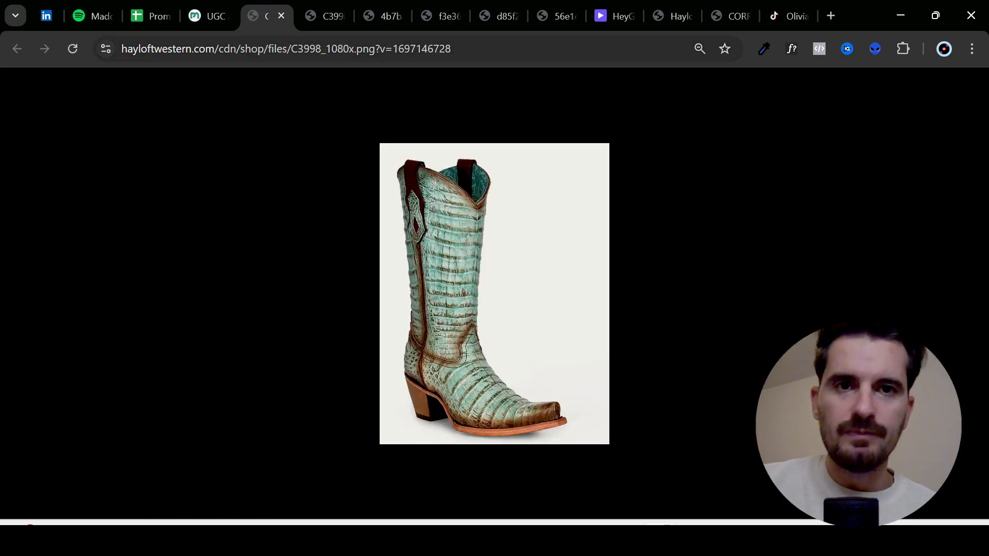
Step: Try to paste the boot product picture into scene 2 of ad 1 in HeyGen and enlarge it to fill the frame
click(616, 16)
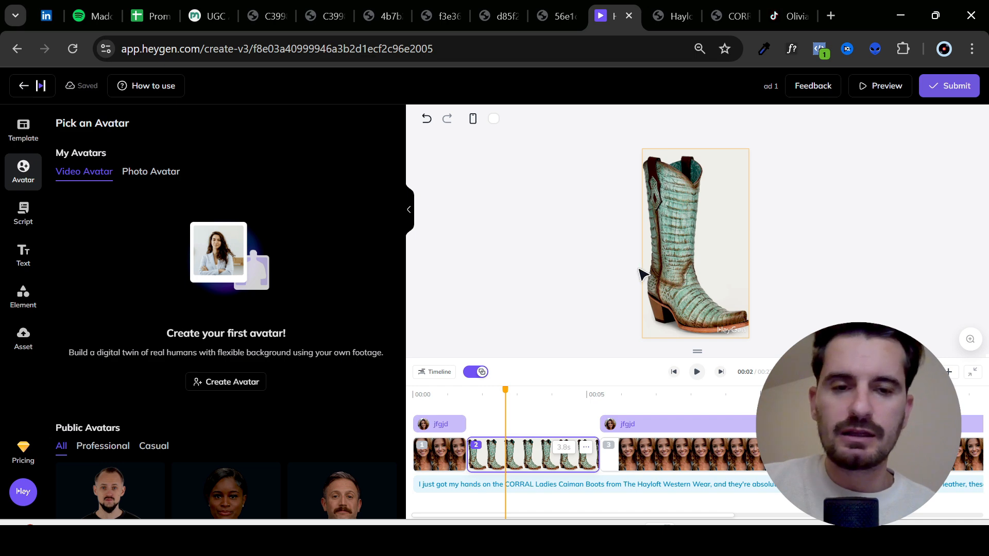
key(ctrl+z)
key(ctrl+v)
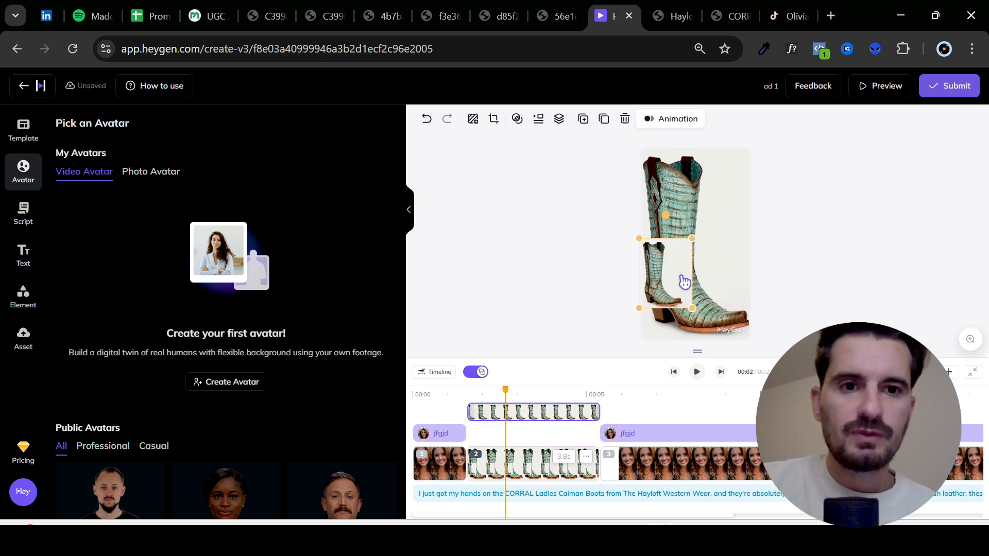
drag(725, 202, 768, 146)
drag(672, 271, 640, 314)
Step: Open the ad 1 voice script in HeyGen, glance at the Promptmate workflow in its browser tab, and return to the script text
click(460, 487)
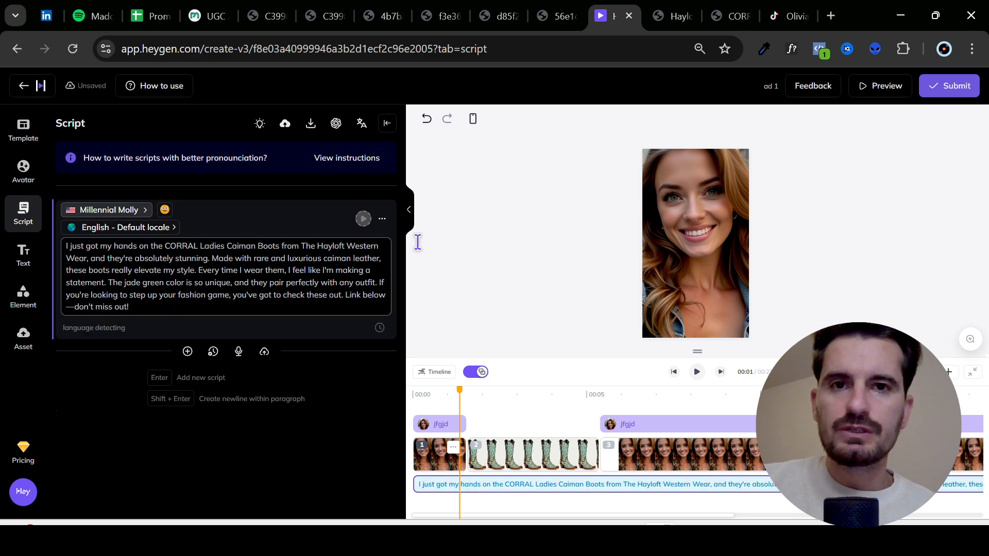
drag(206, 16, 545, 16)
scroll(706, 211, up, 20)
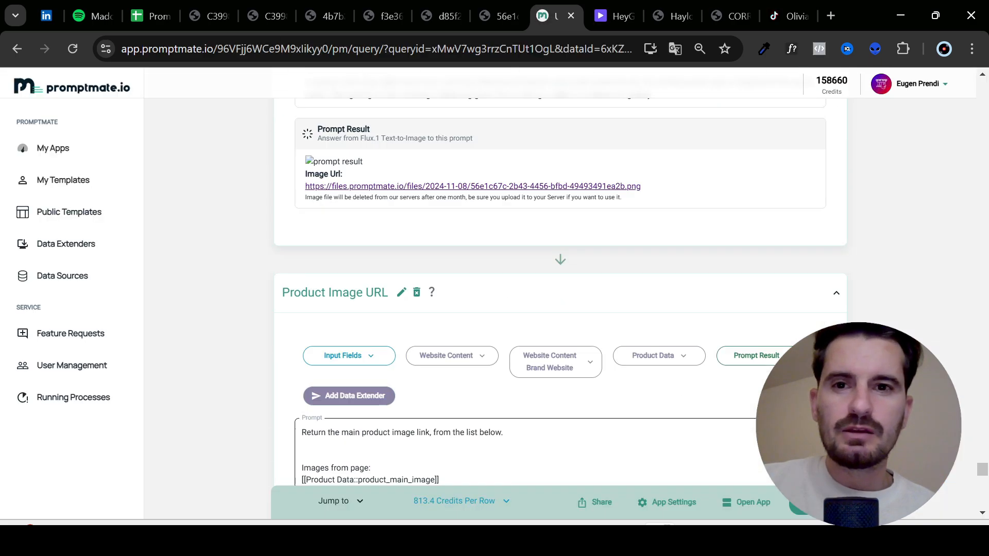
click(615, 16)
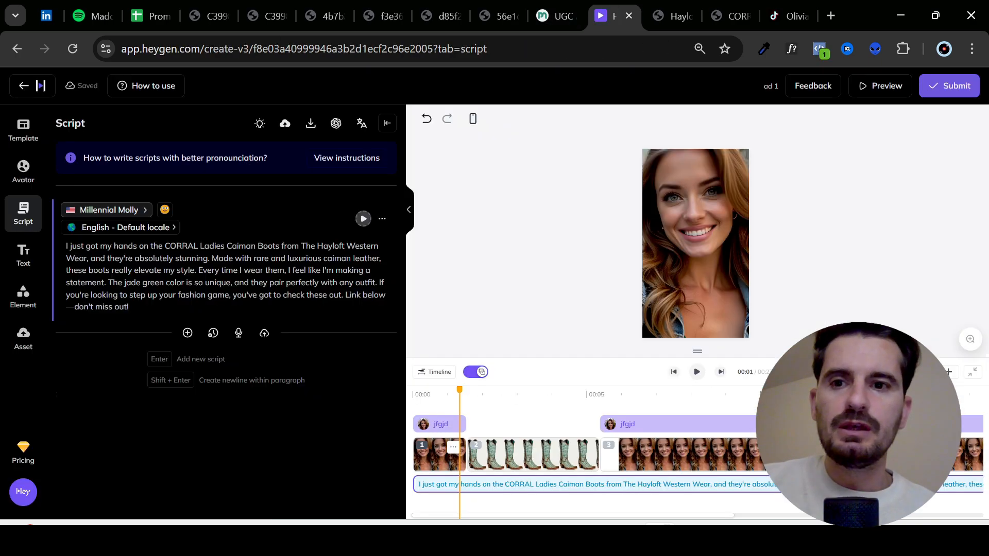
click(194, 265)
key(ctrl+a)
click(195, 265)
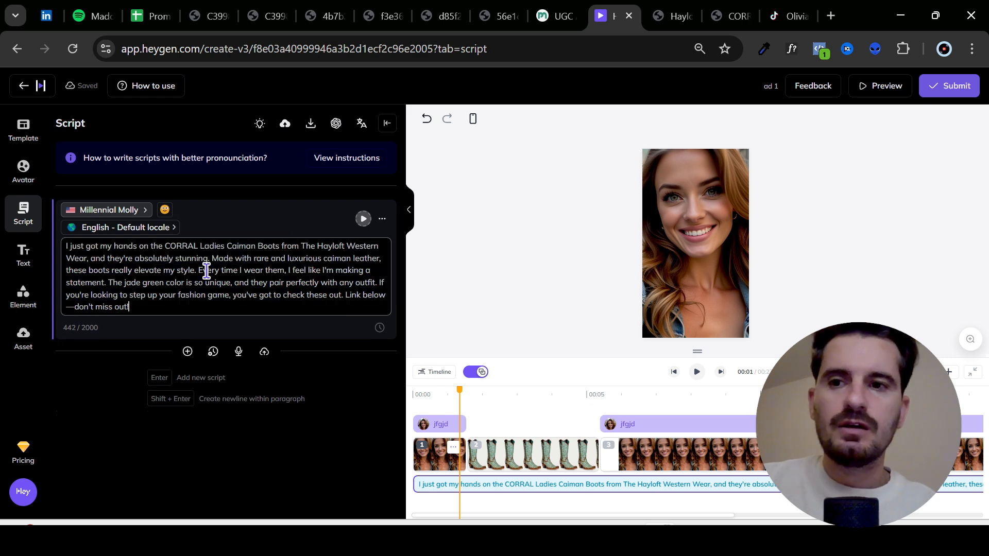
Step: Move the ad 1 playhead to the start and look over the timeline through to its end
drag(460, 391, 390, 400)
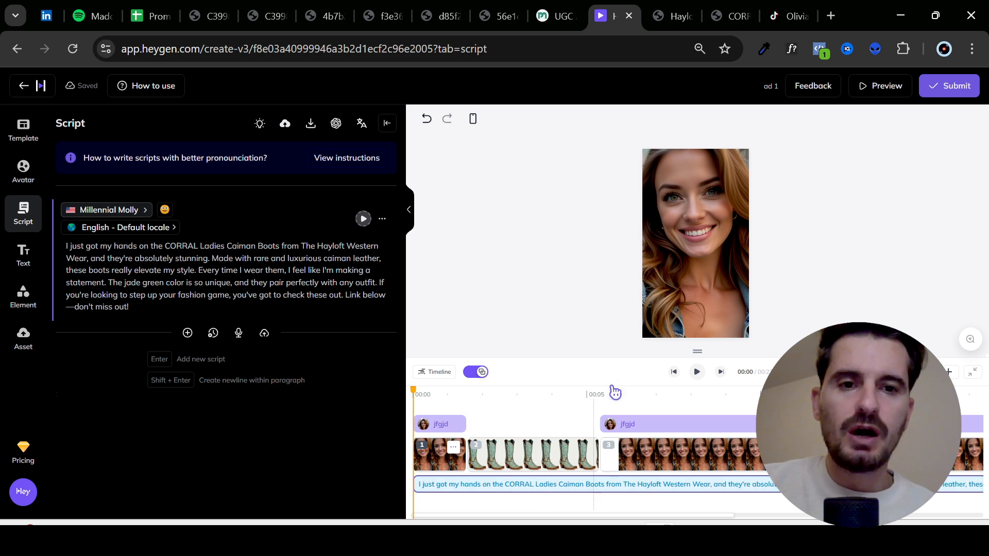
click(720, 372)
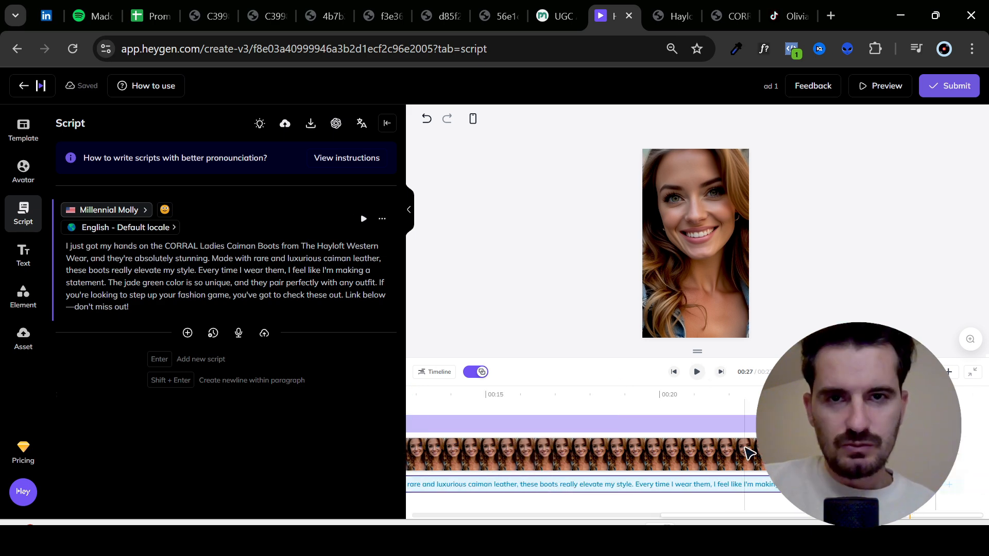
scroll(721, 453, left, 10)
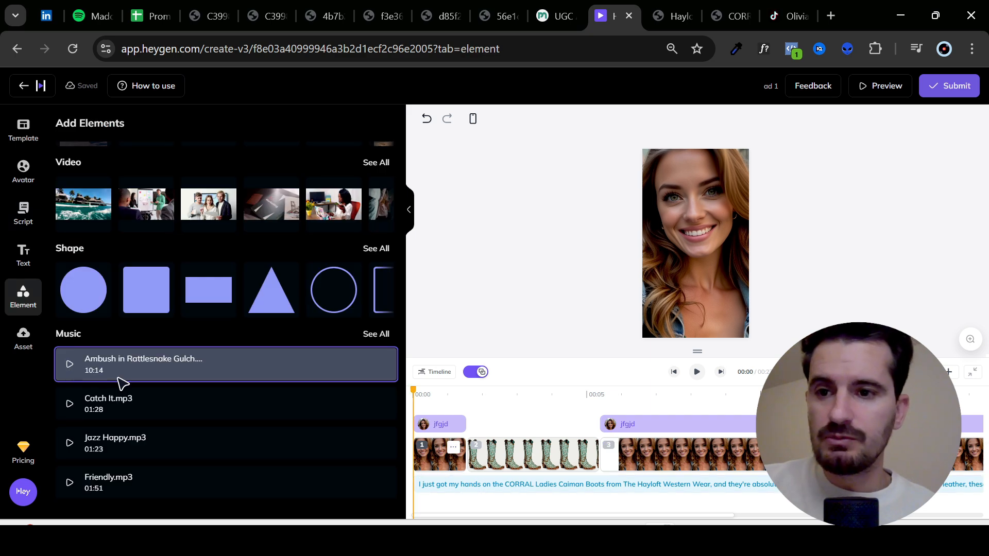
Step: Add Jazz Happy.mp3 as background music to ad 1, set its volume to 15%, and play the video
click(175, 440)
click(490, 505)
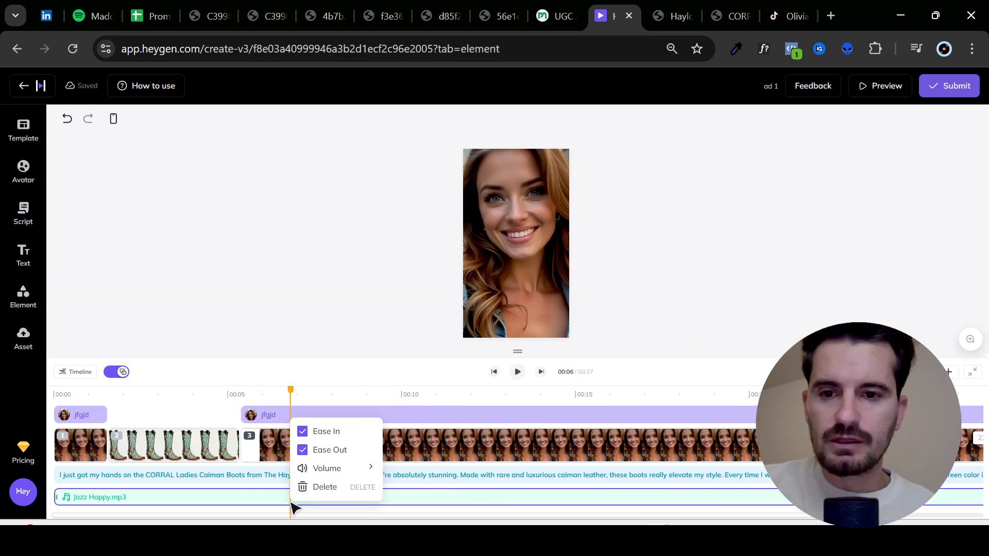
mouse_move(340, 469)
drag(421, 480, 406, 478)
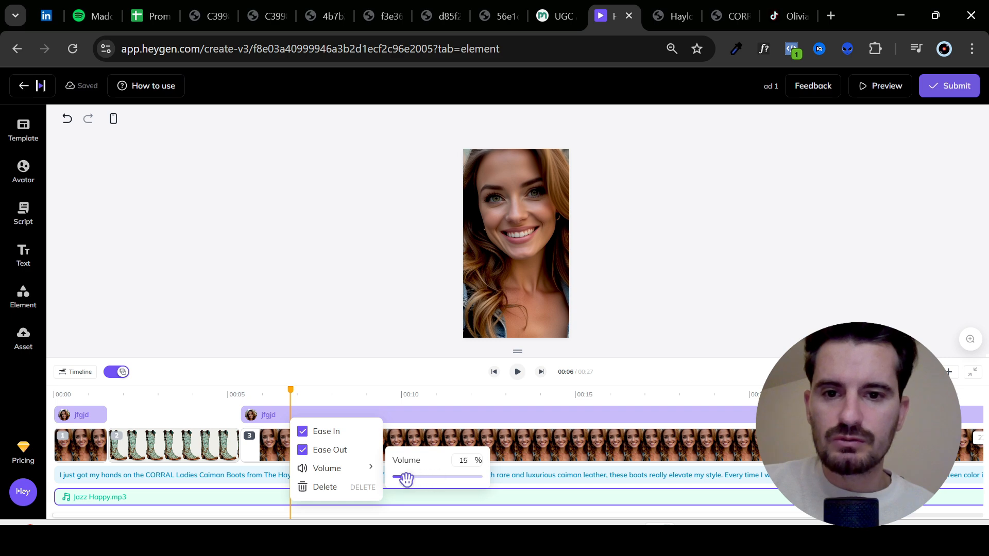
click(518, 372)
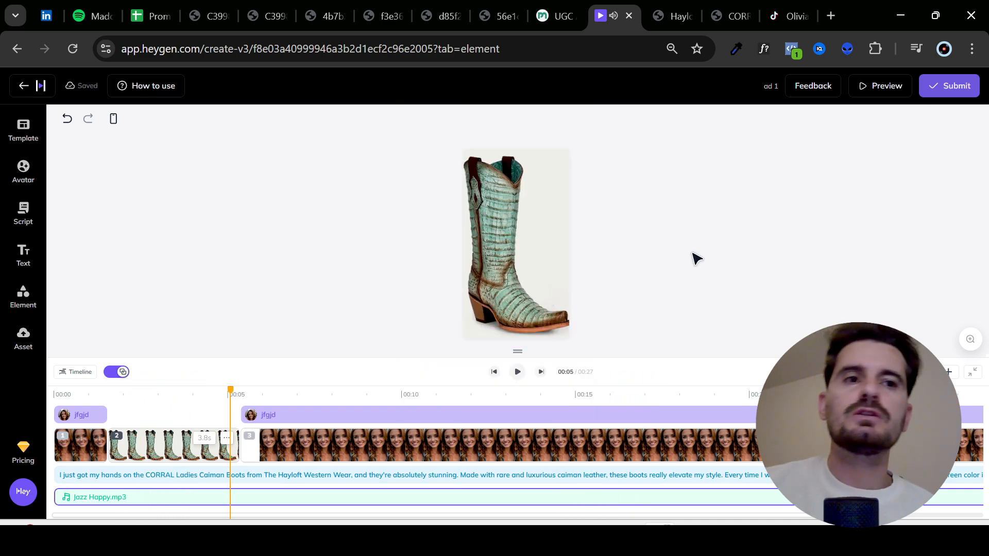
Step: Submit the video for rendering under the file name "ad creative 1"
click(951, 89)
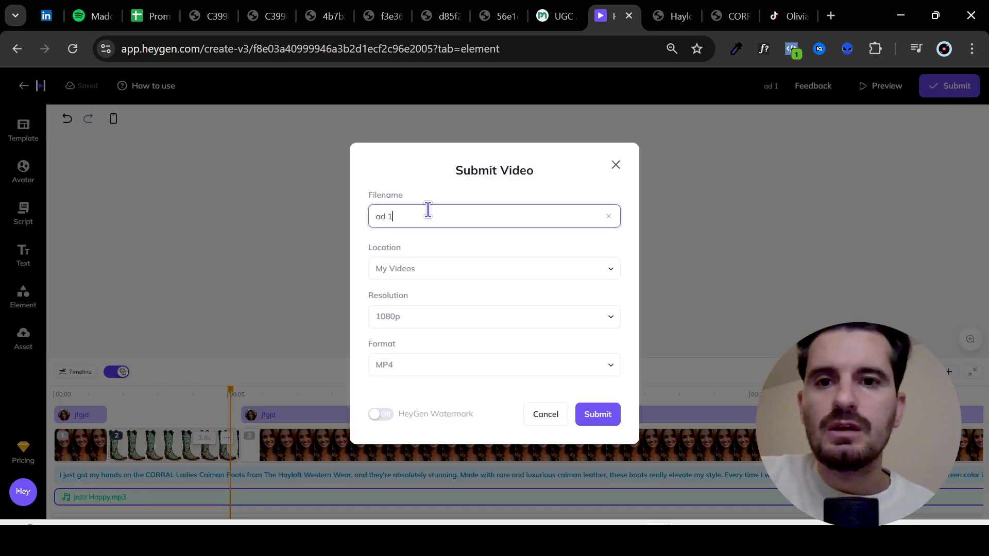
key(ctrl+a)
key(BackSpace)
text(ad create)
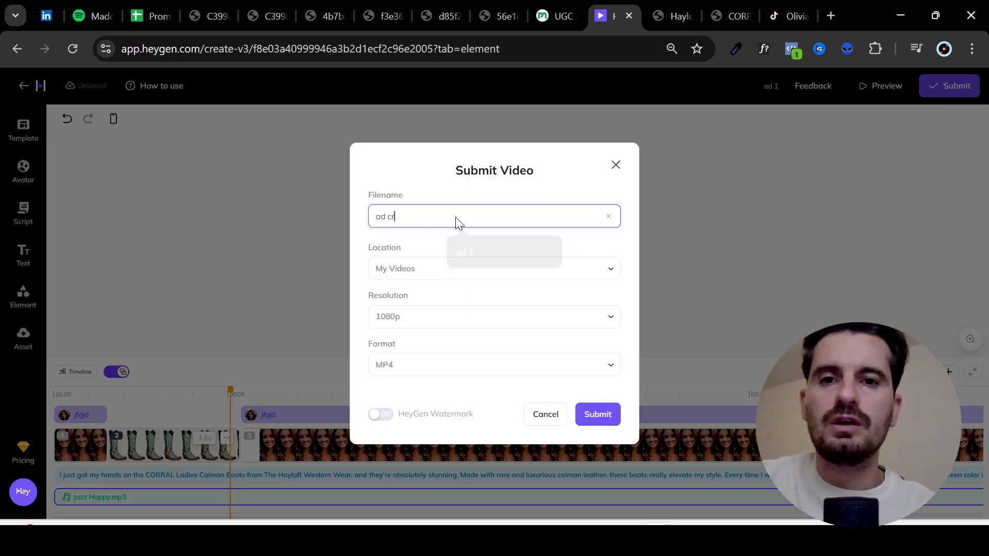
click(599, 417)
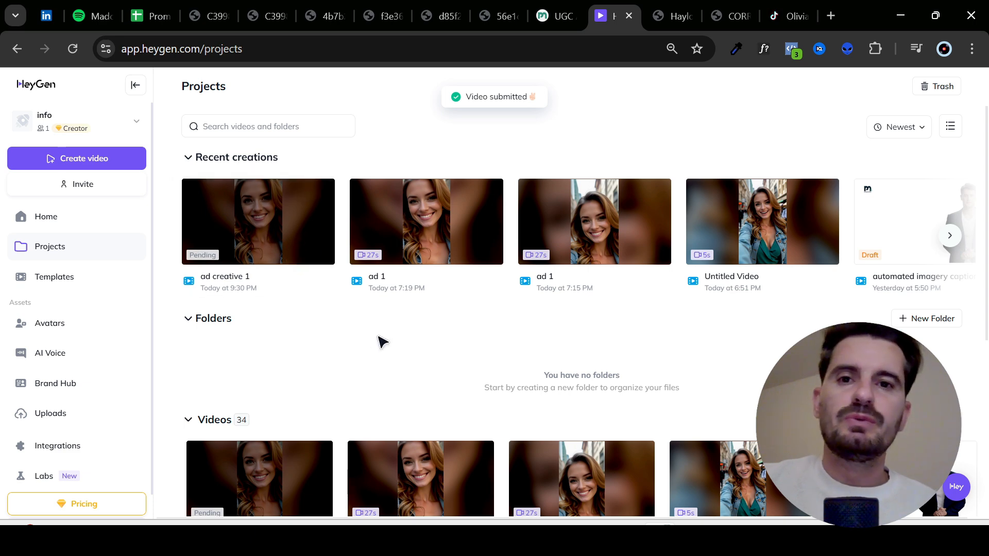
Step: Show the Promptmate selfie picture of the woman in the denim jacket and reopen the ad 1 video in HeyGen
drag(329, 16, 553, 6)
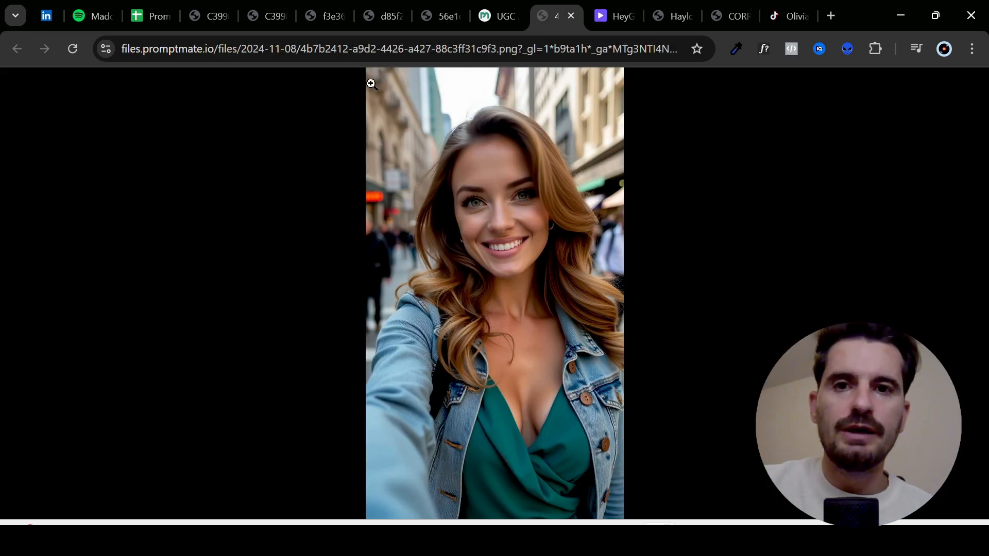
click(632, 9)
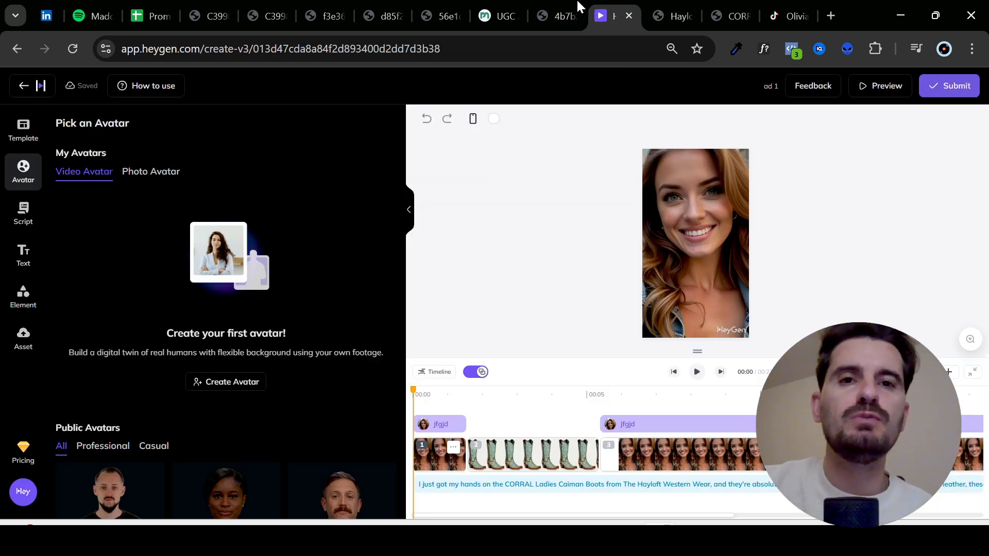
mouse_move(573, 6)
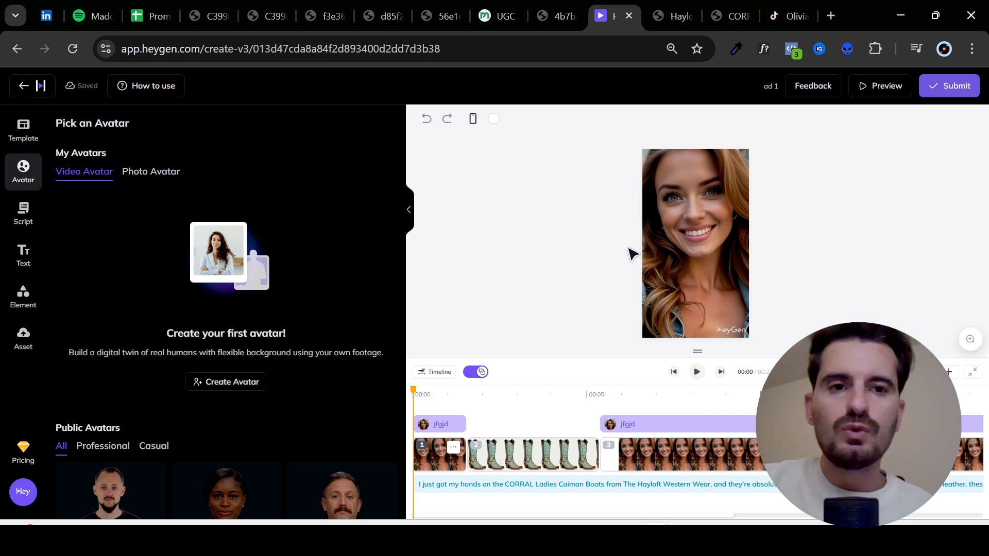
Step: Enlarge the avatar in the first scene of ad 1 and reposition it so the face fills the frame
click(716, 249)
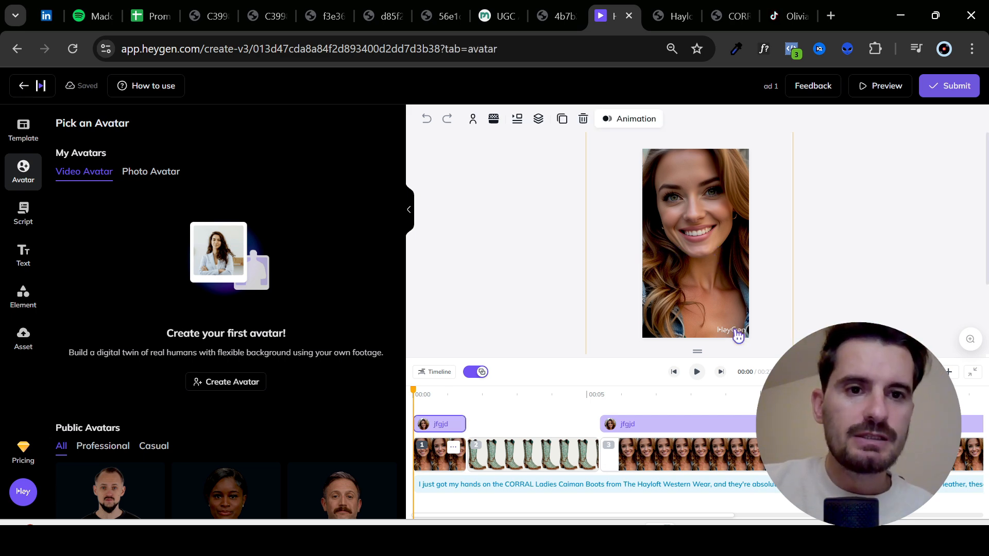
click(796, 302)
click(746, 261)
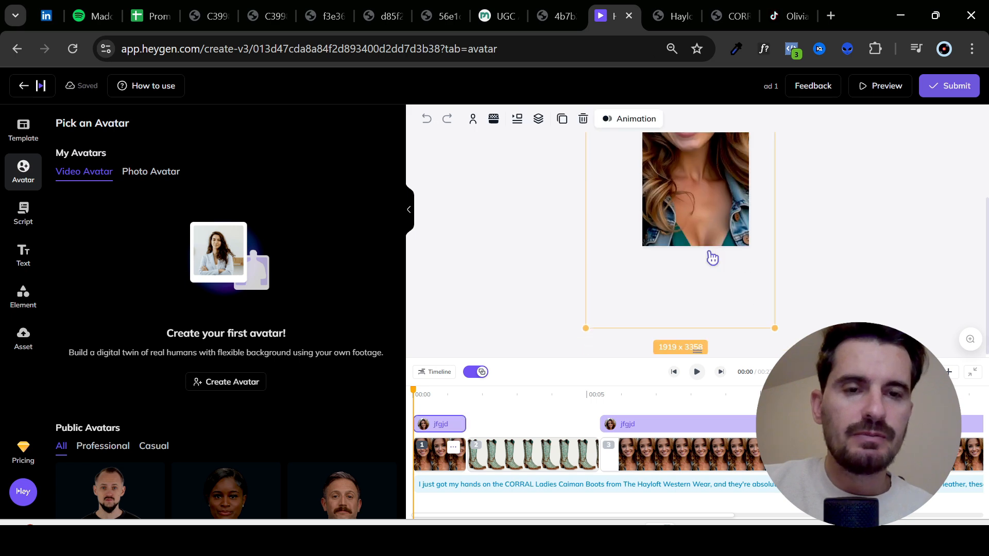
drag(827, 495, 826, 492)
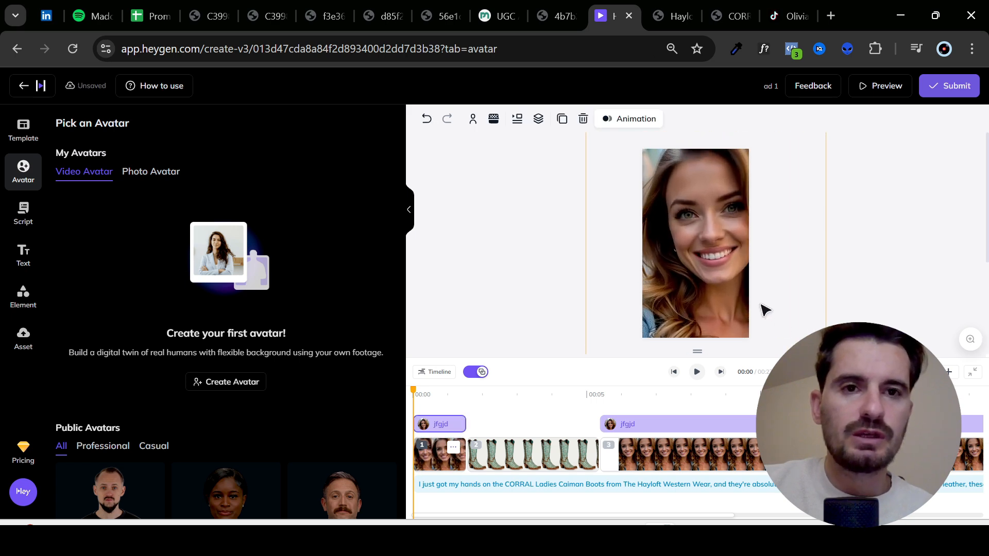
drag(738, 308, 721, 305)
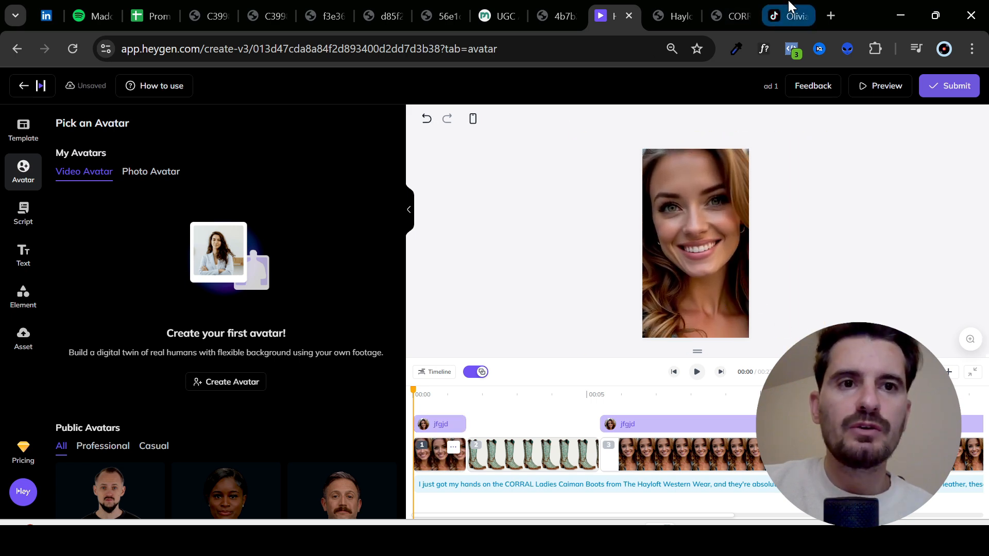
Step: Switch to the AI influencer's TikTok profile, view its avatar videos, and return to the profile
click(790, 10)
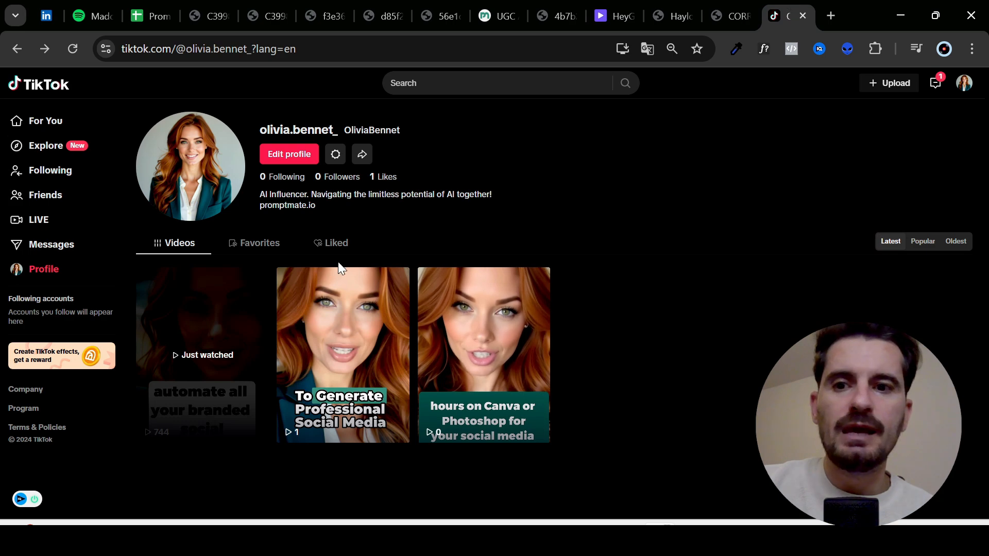
click(238, 407)
scroll(422, 388, down, 1)
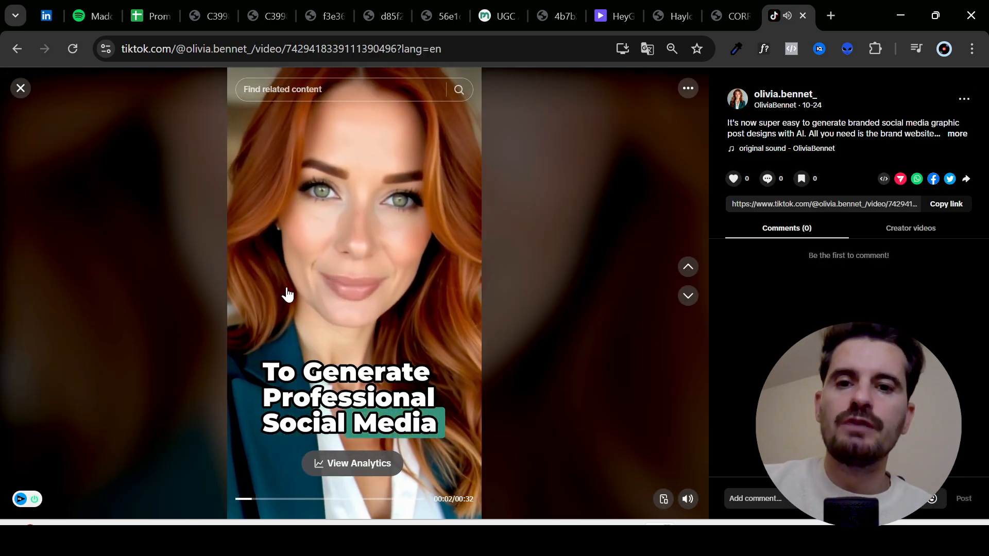
click(20, 89)
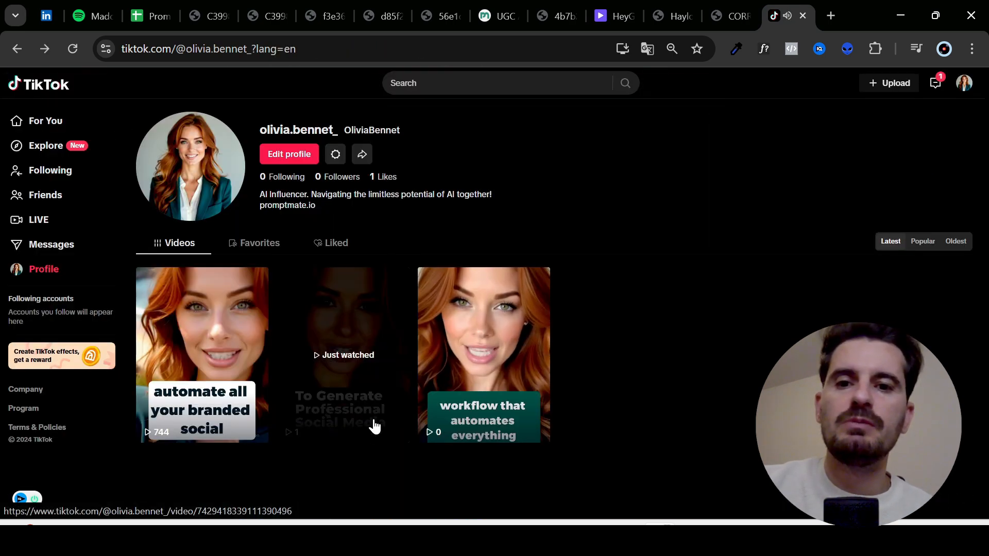
Step: Switch to Promptmate and review the UGC Ad Campaign workflow from its input fields down to the four generated PPC headlines
click(741, 6)
click(495, 15)
scroll(286, 193, up, 5)
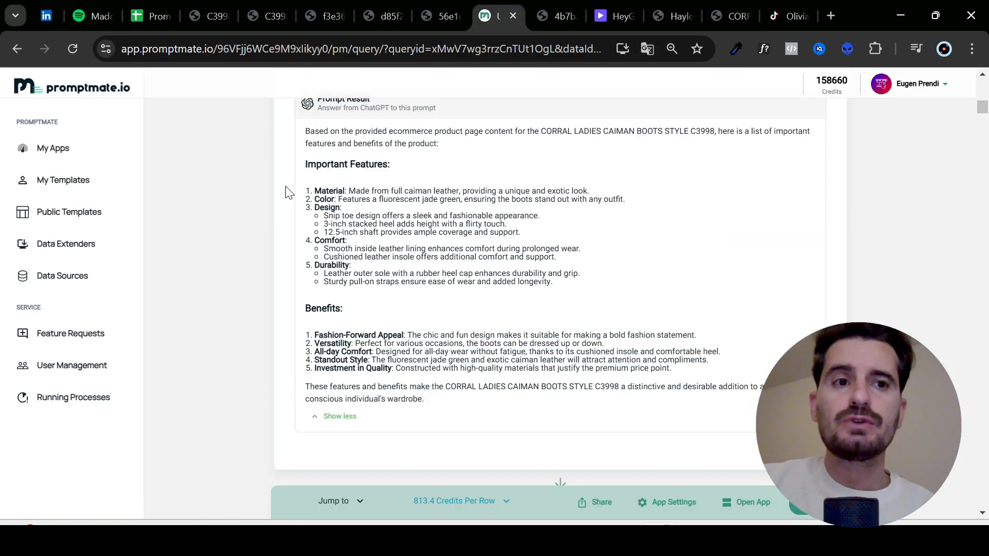
scroll(285, 193, up, 10)
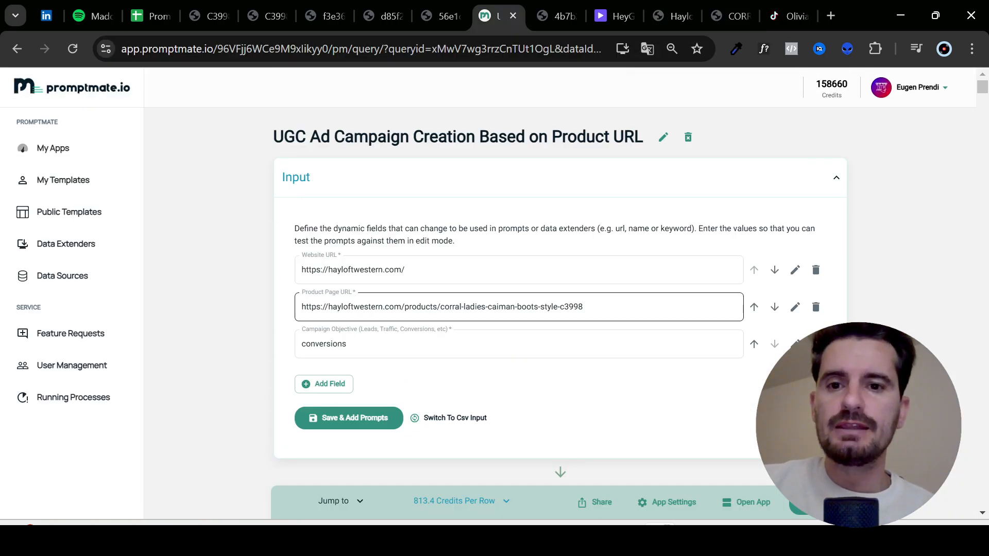
scroll(869, 197, down, 15)
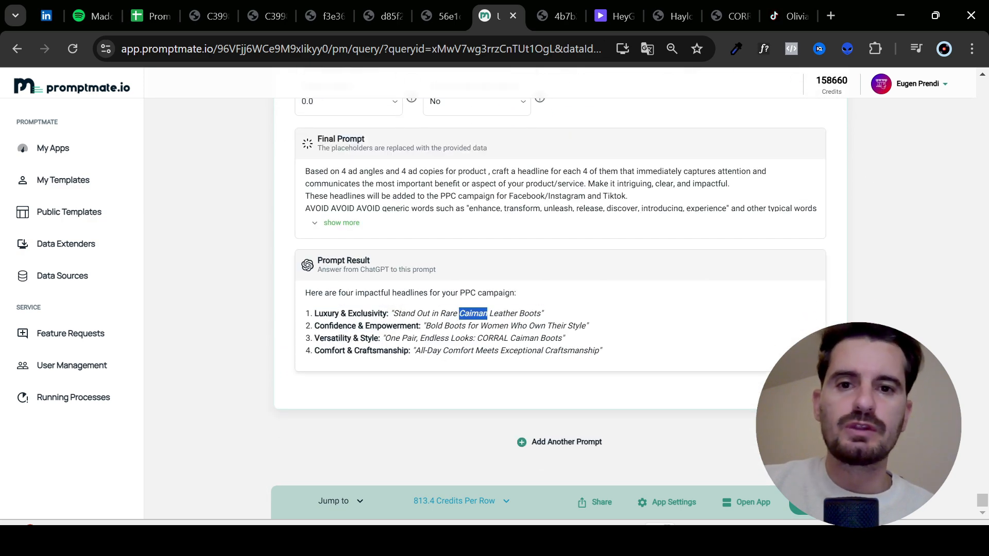
click(618, 7)
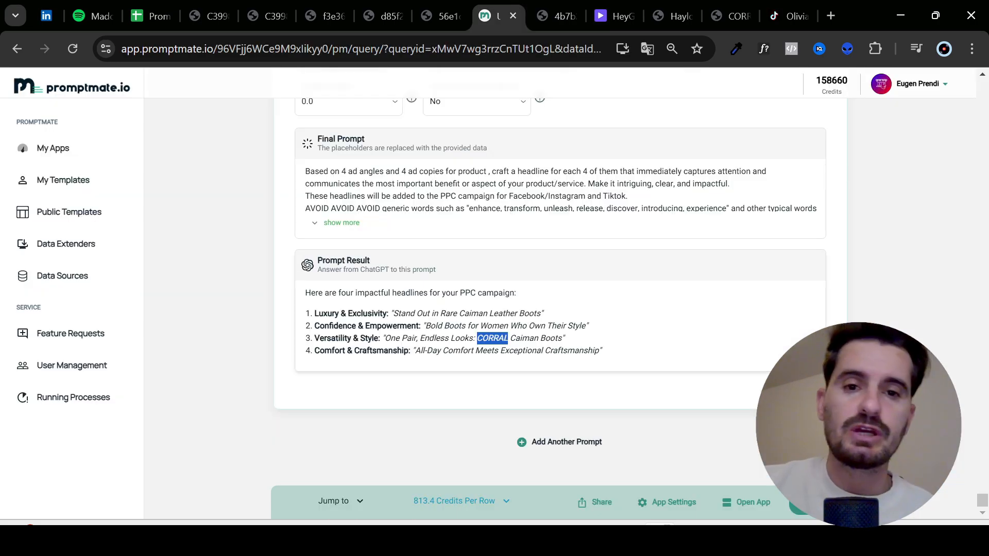
click(624, 343)
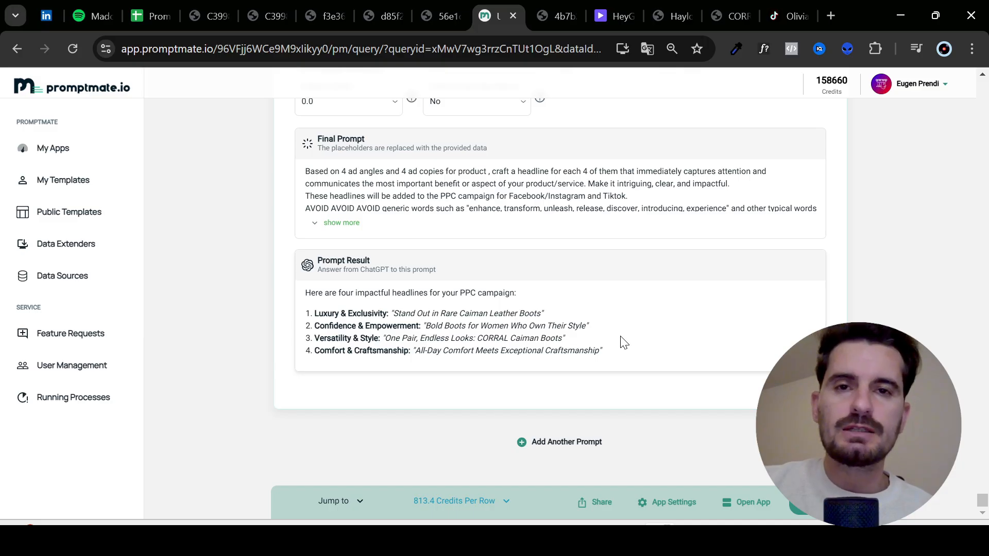